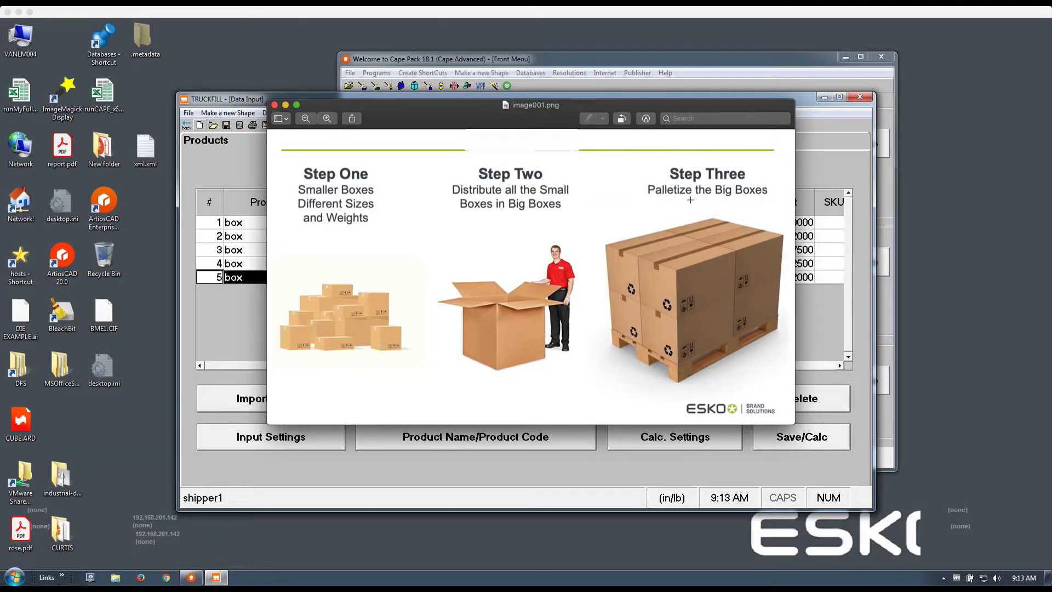
- Edit the first box (14 × 12 × 9) in the truck-fill product list and set its weight to 2 lb
click(253, 104)
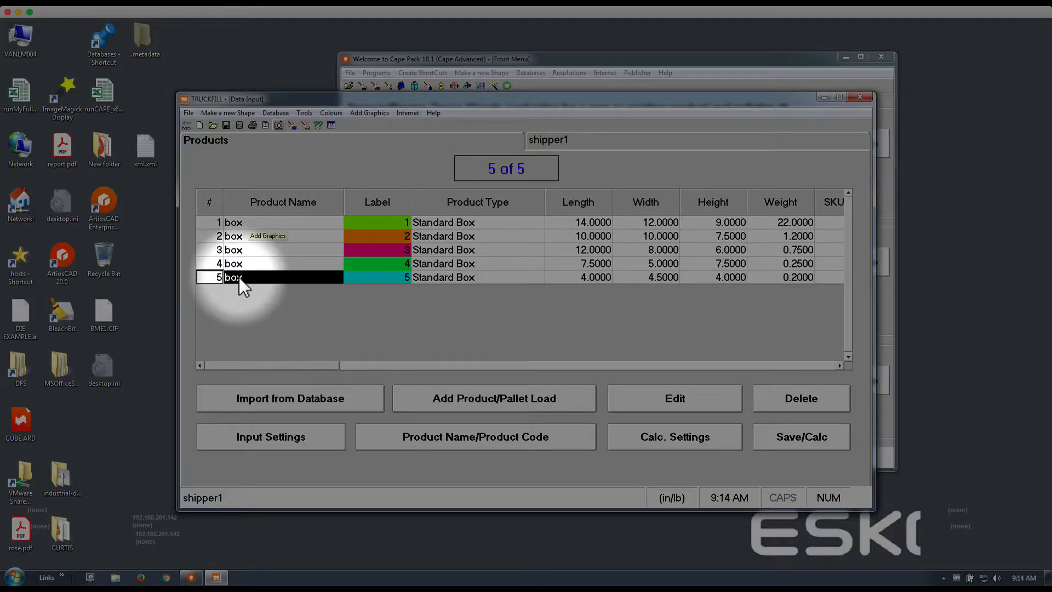
click(237, 223)
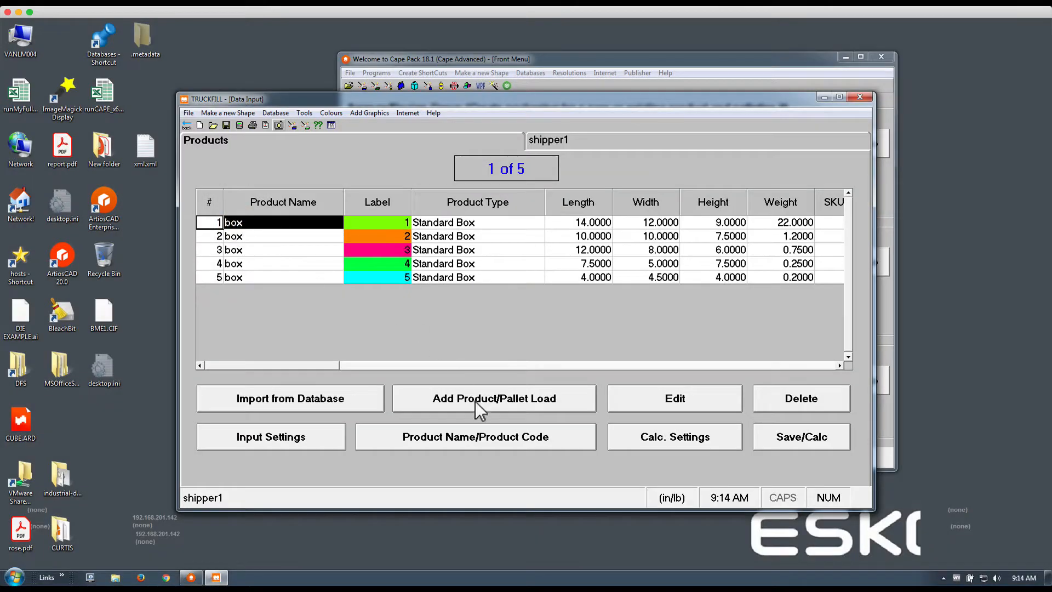
click(636, 400)
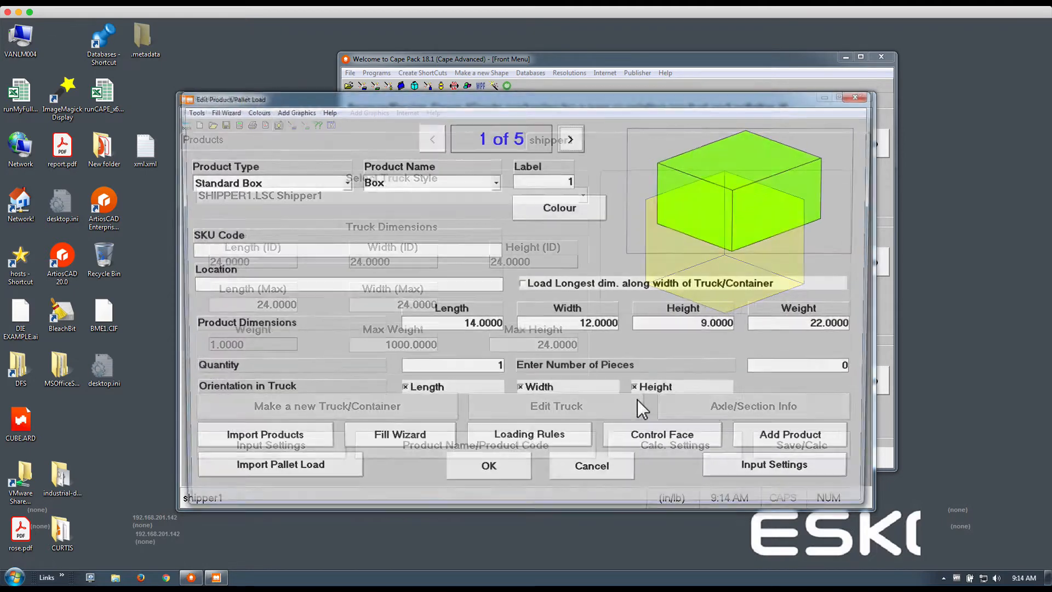
click(470, 328)
key(Tab)
key(Tab)
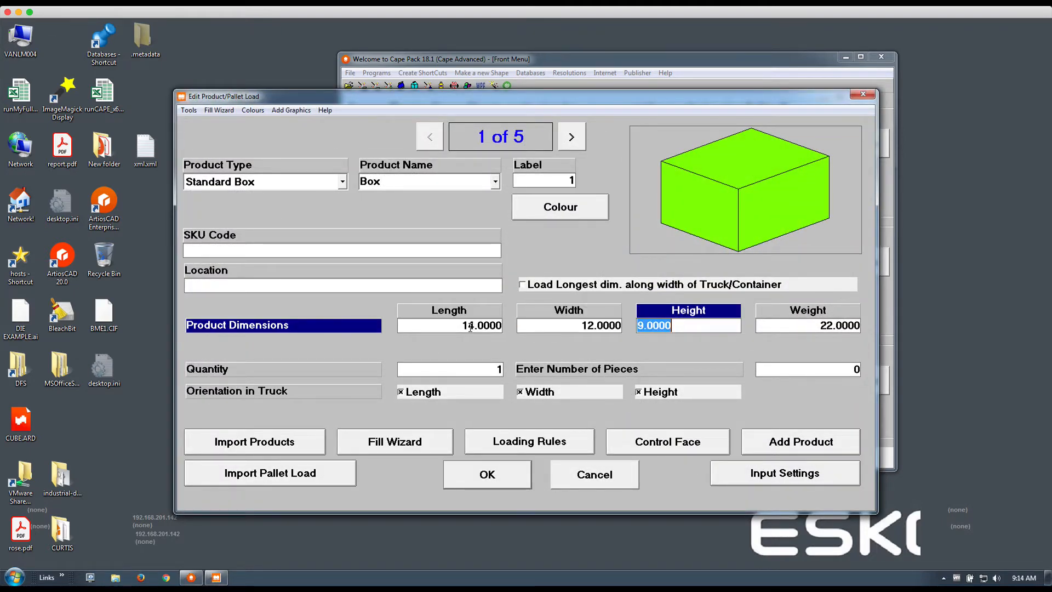
key(Tab)
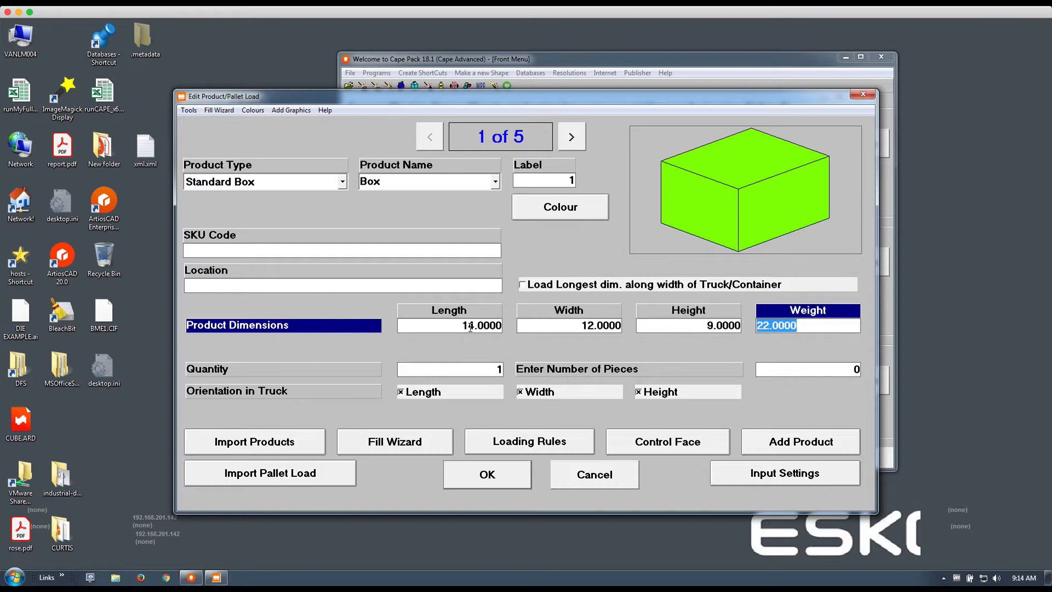
text(2)
key(Tab)
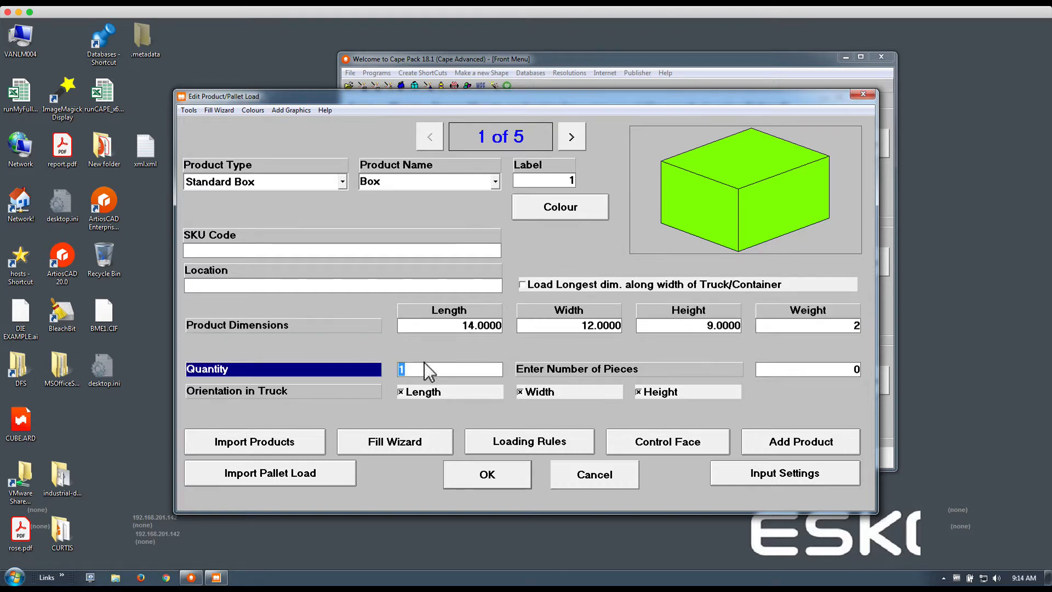
- Set the quantity of the second box to 5 and of the third box to 3
click(574, 141)
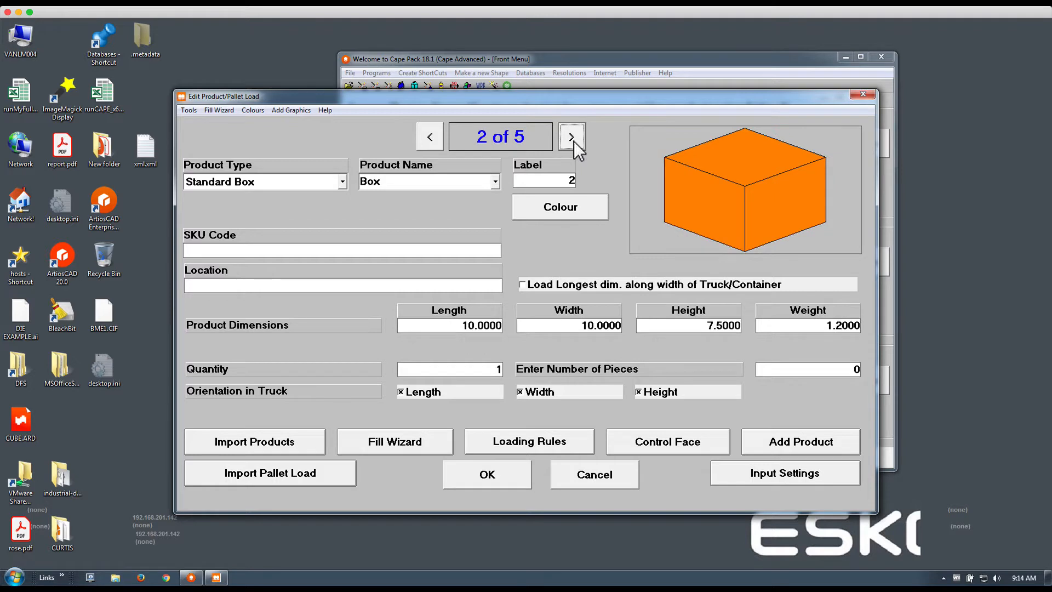
click(485, 369)
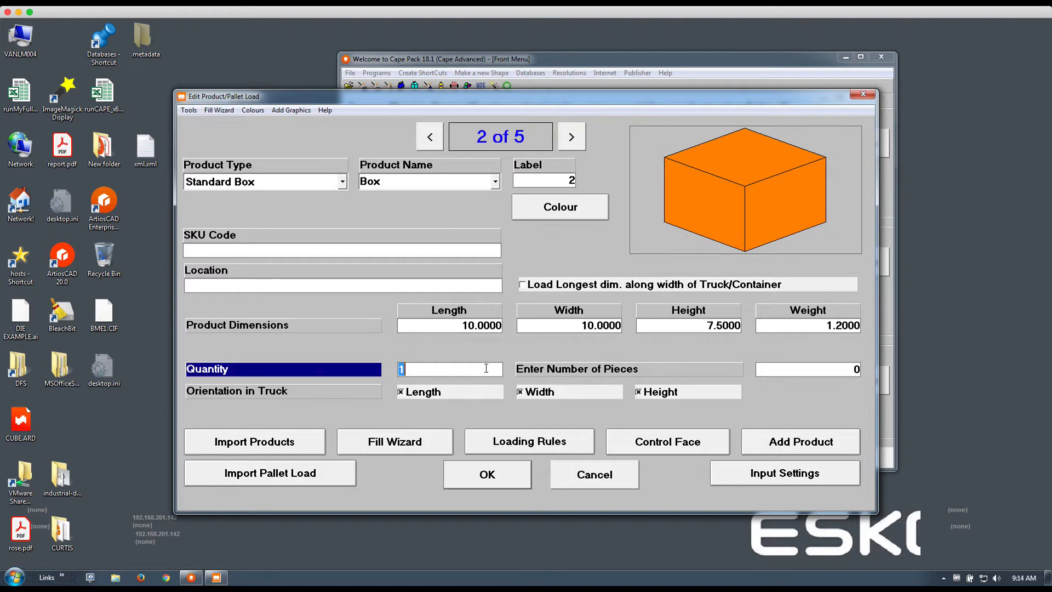
text(5)
click(566, 140)
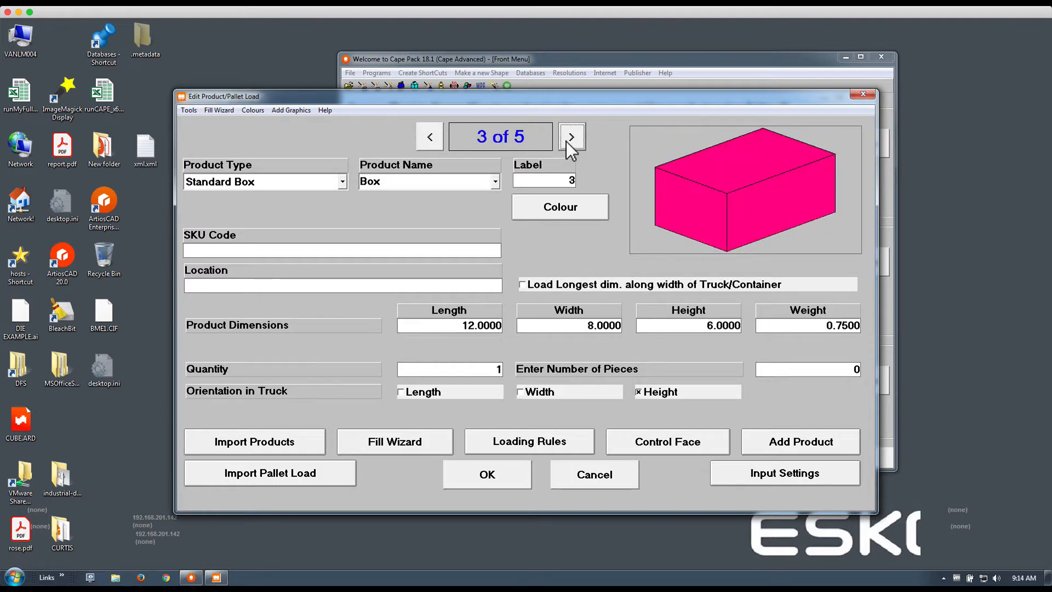
click(489, 372)
text(3)
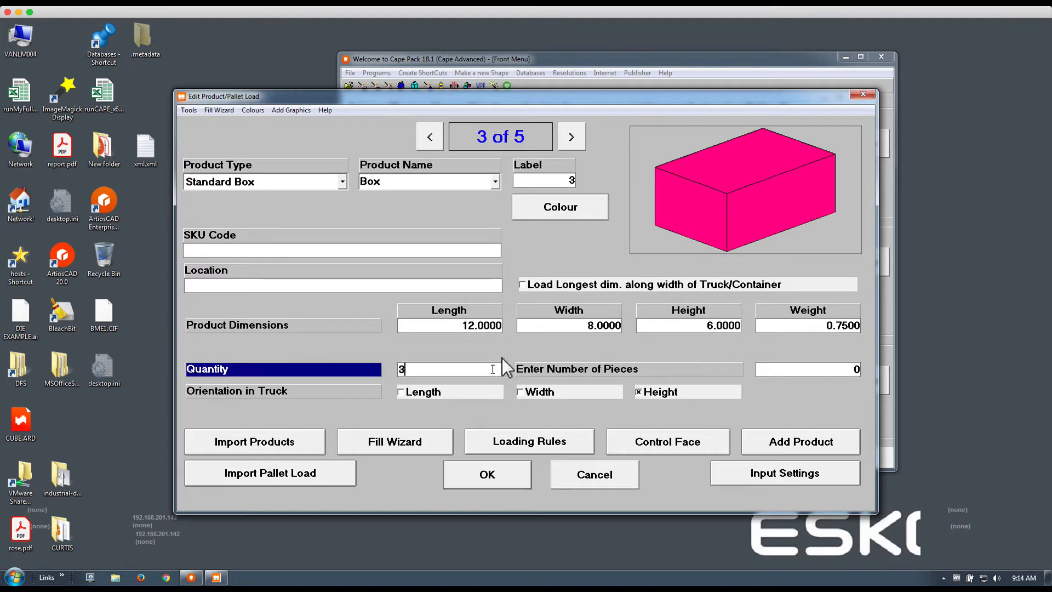
- Set the quantity of the fourth box to 6 and of the fifth box to 10, and accept the product edits
click(568, 134)
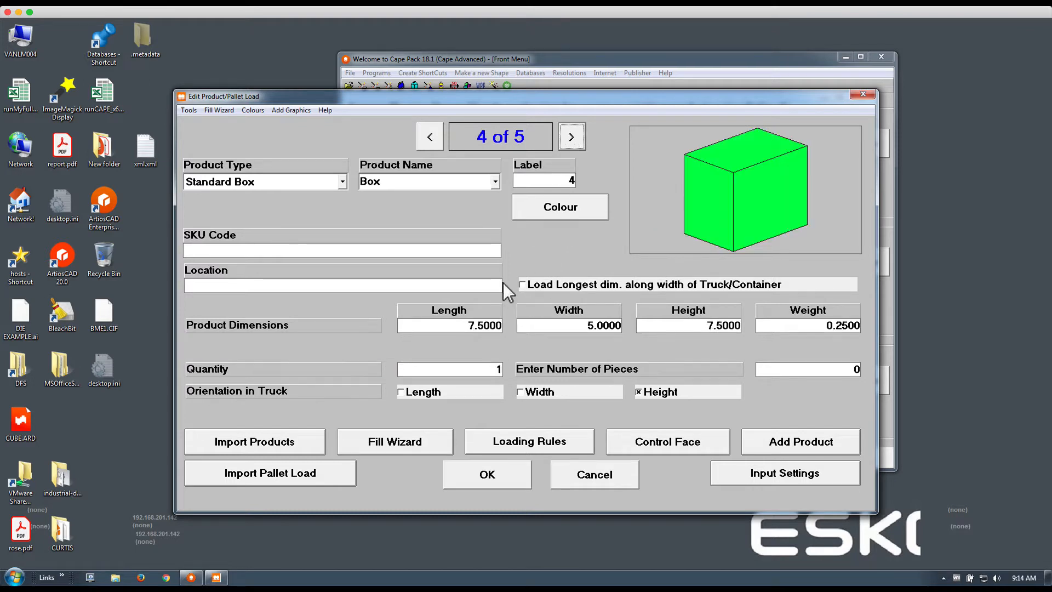
click(481, 366)
text(6)
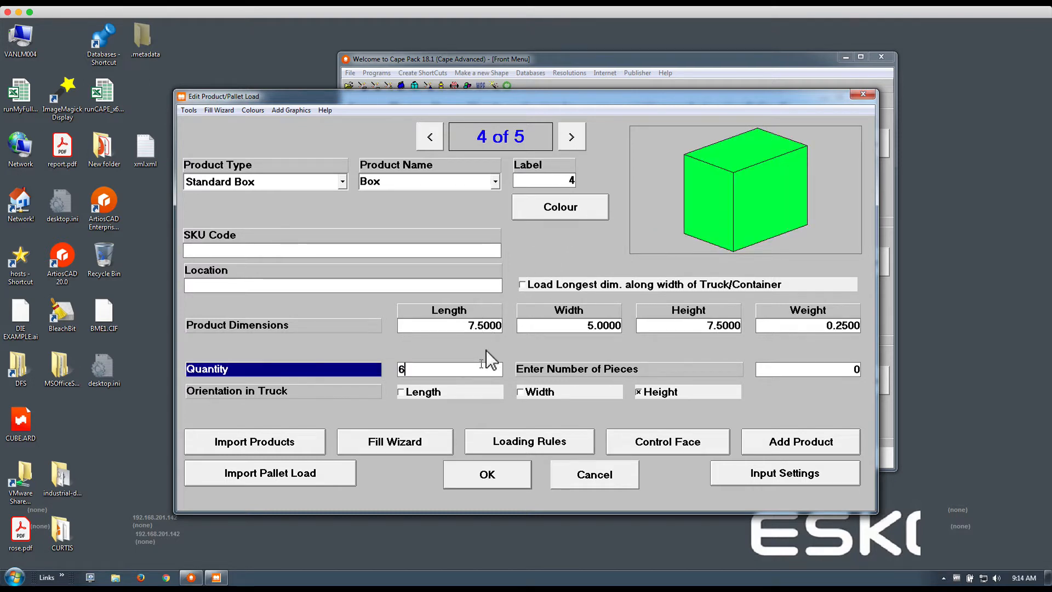
click(573, 136)
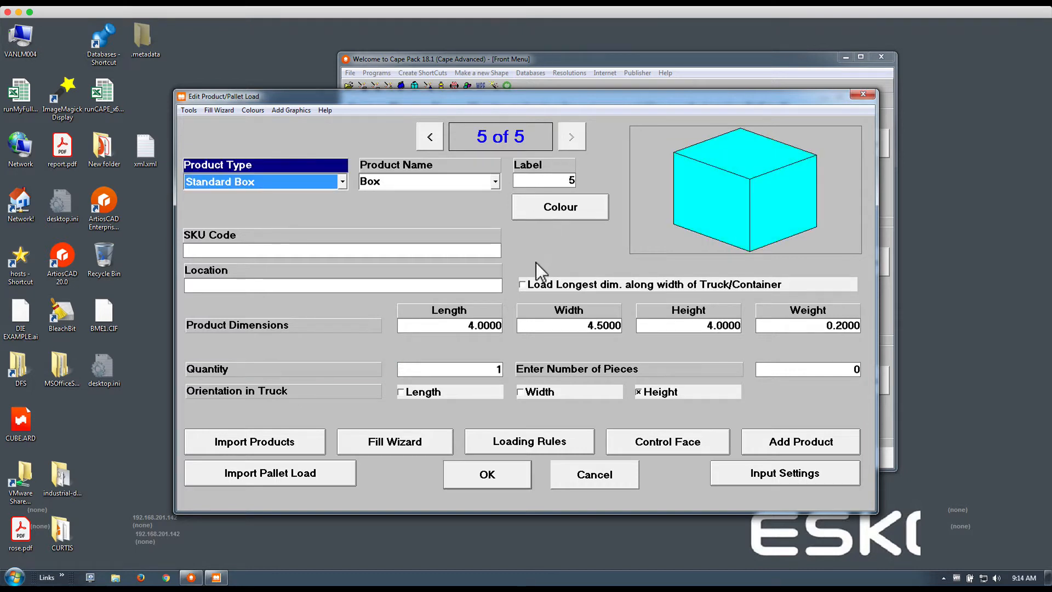
click(485, 373)
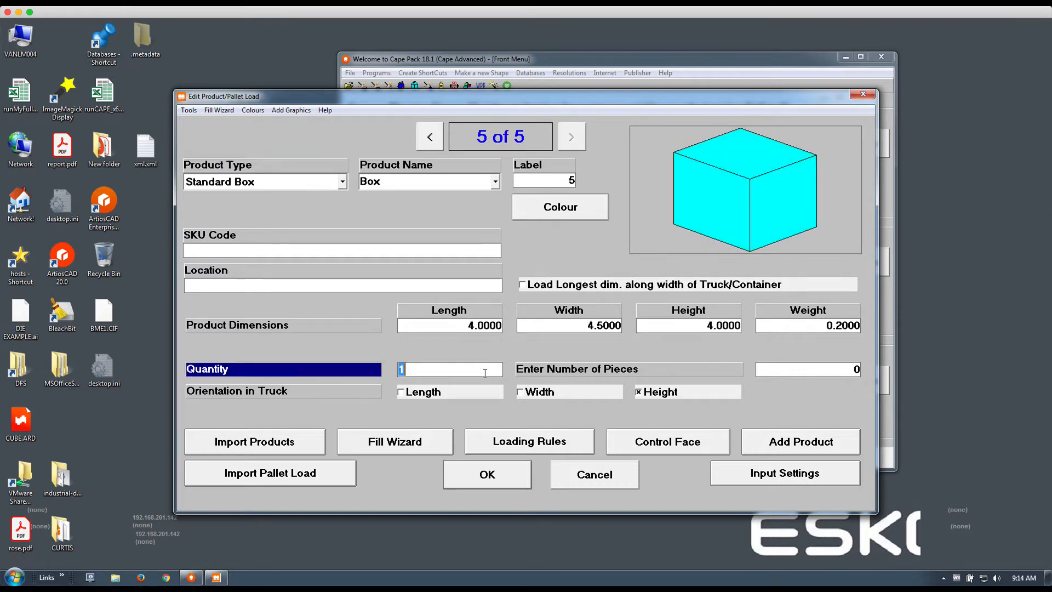
text(10)
click(501, 470)
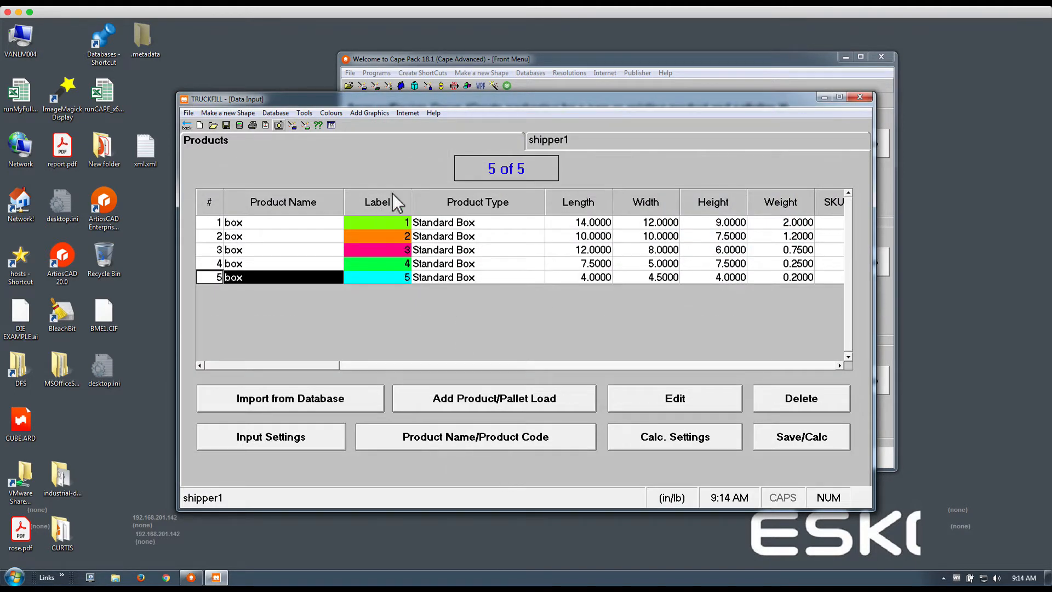
- Review the shipper1 container's dimensions and the inside-dimension fields for making a new truck/container, without saving a new one
click(594, 140)
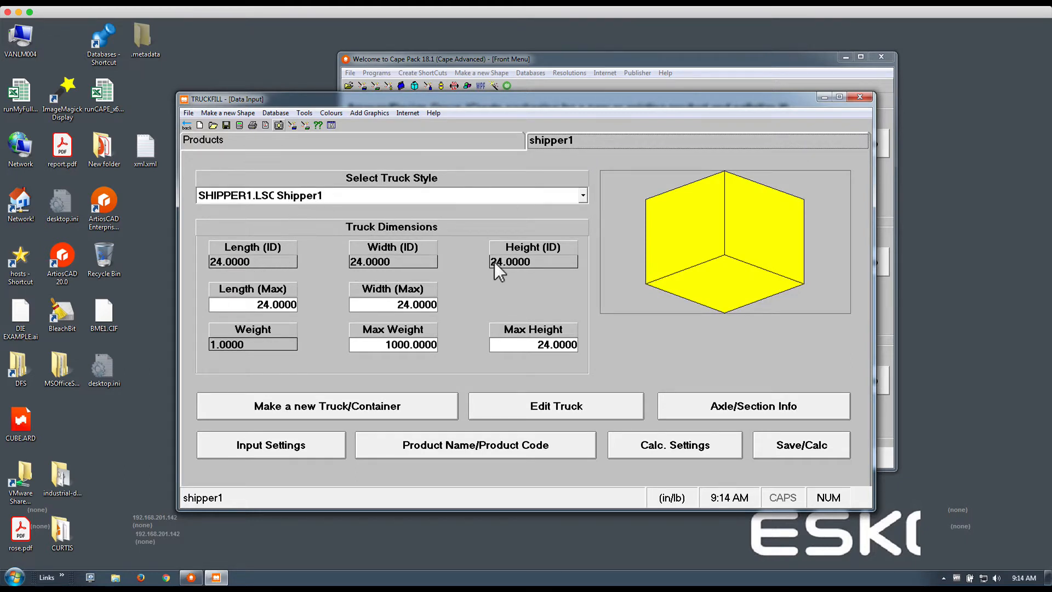
click(235, 113)
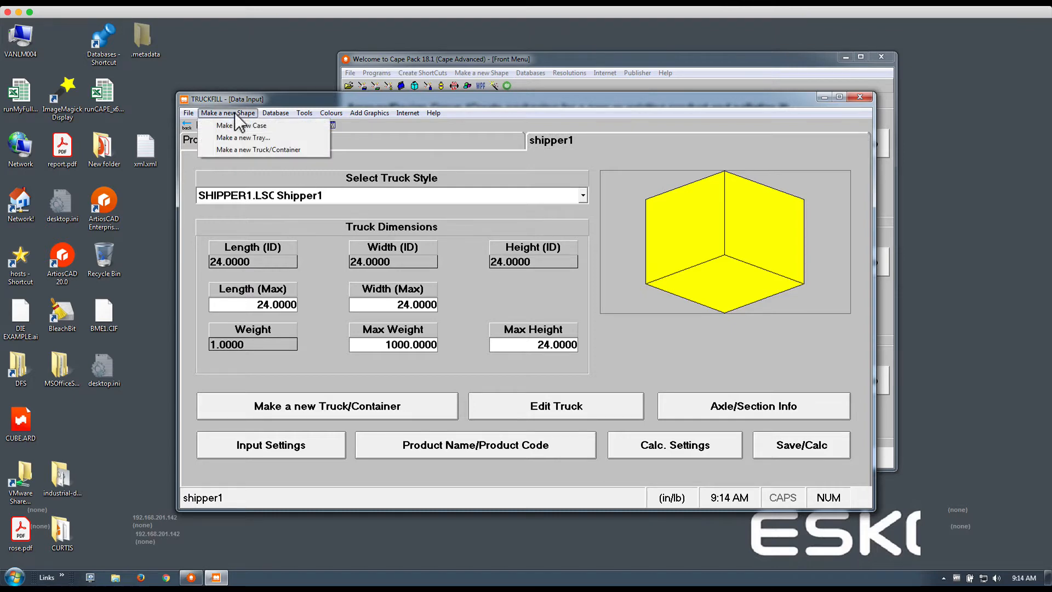
click(245, 152)
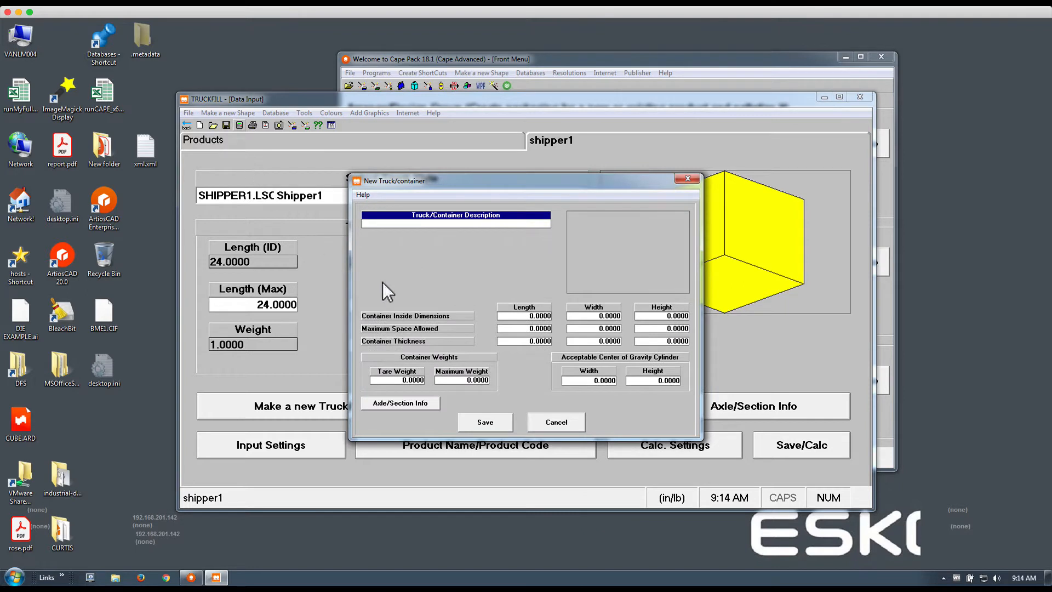
click(538, 316)
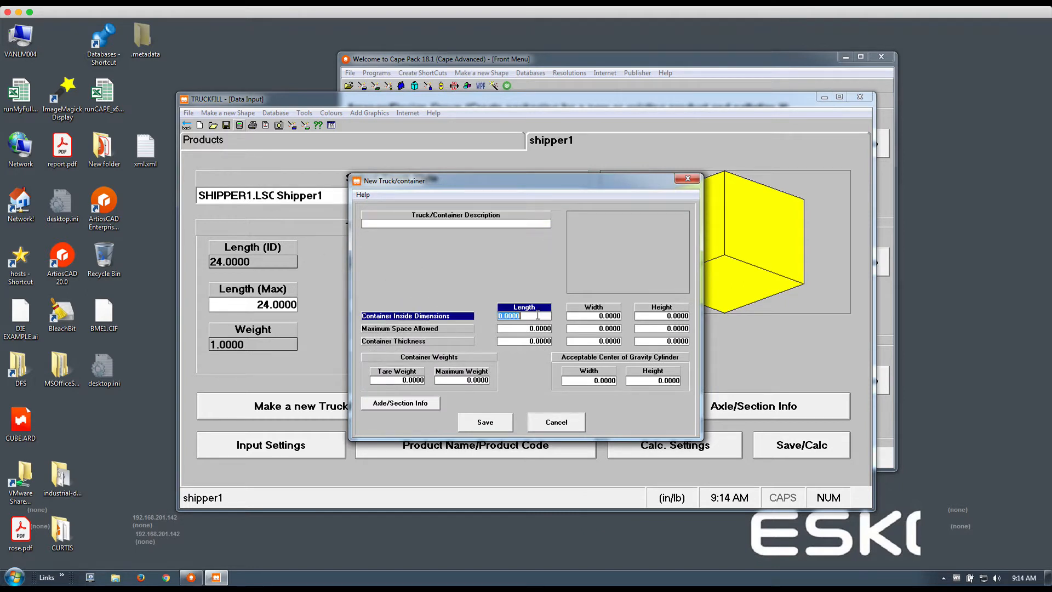
key(Tab)
key(Tab)
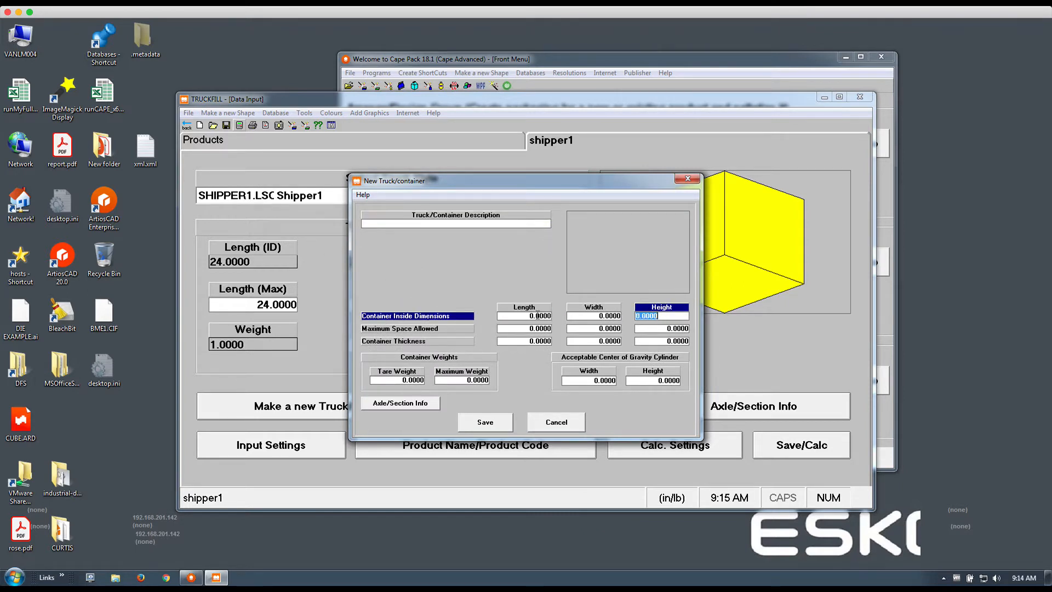
click(557, 423)
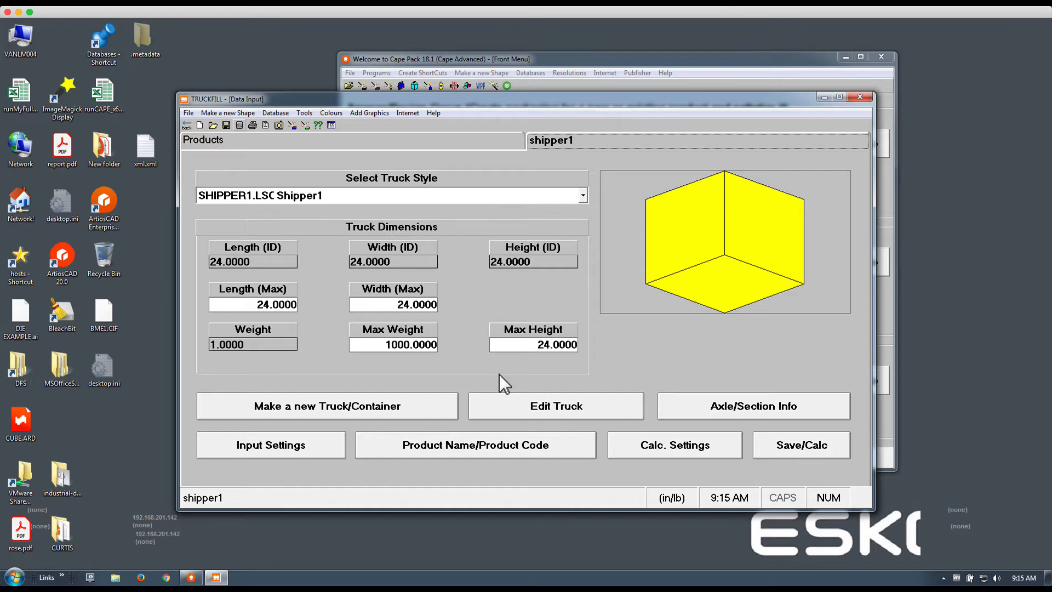
- Calculate the shipper1 fill and step through the container diagrams to compare how each one is loaded
click(239, 125)
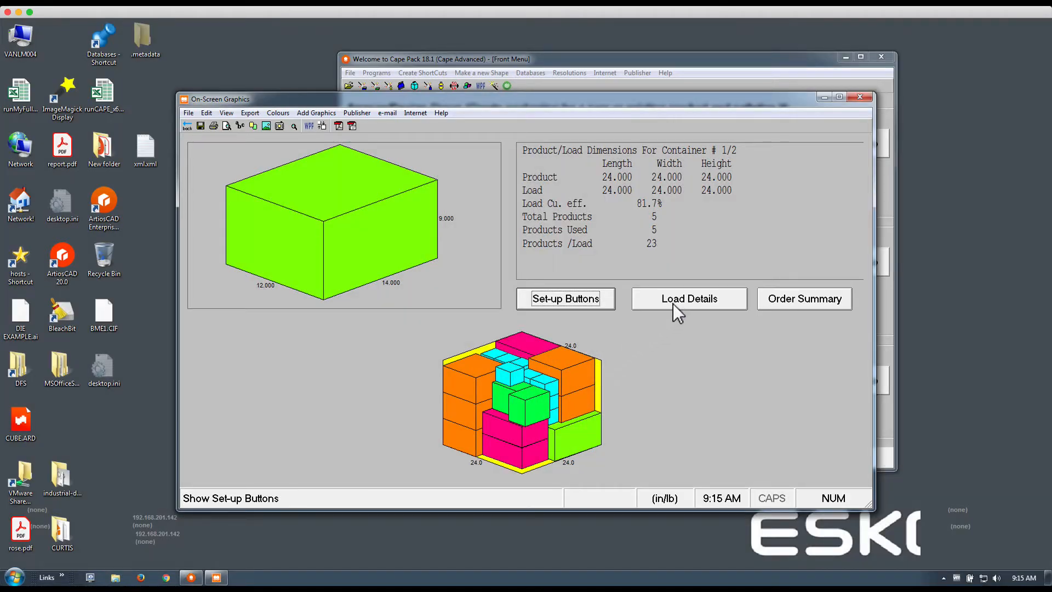
click(607, 304)
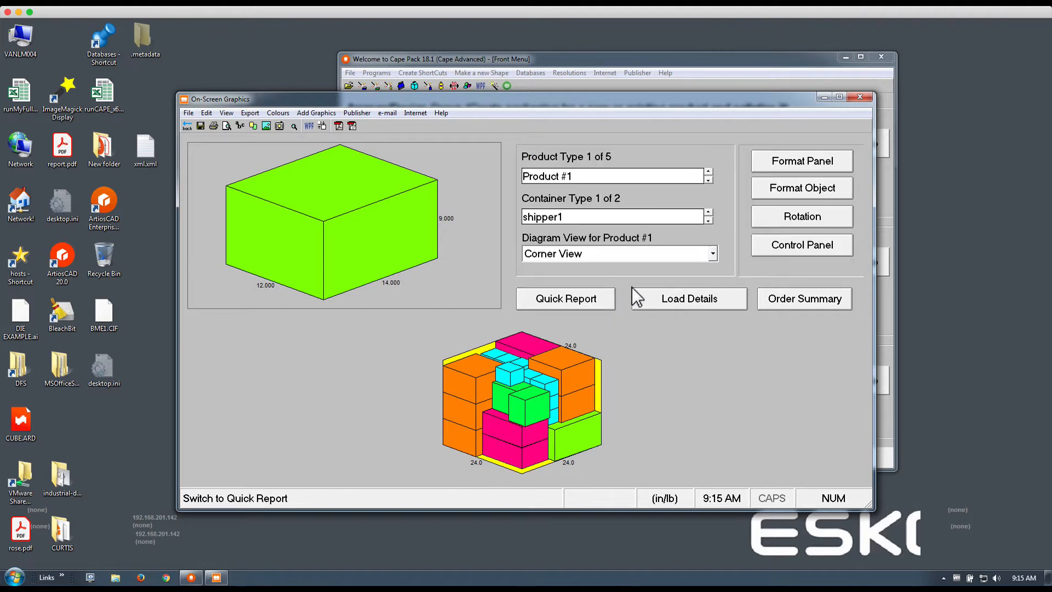
click(707, 213)
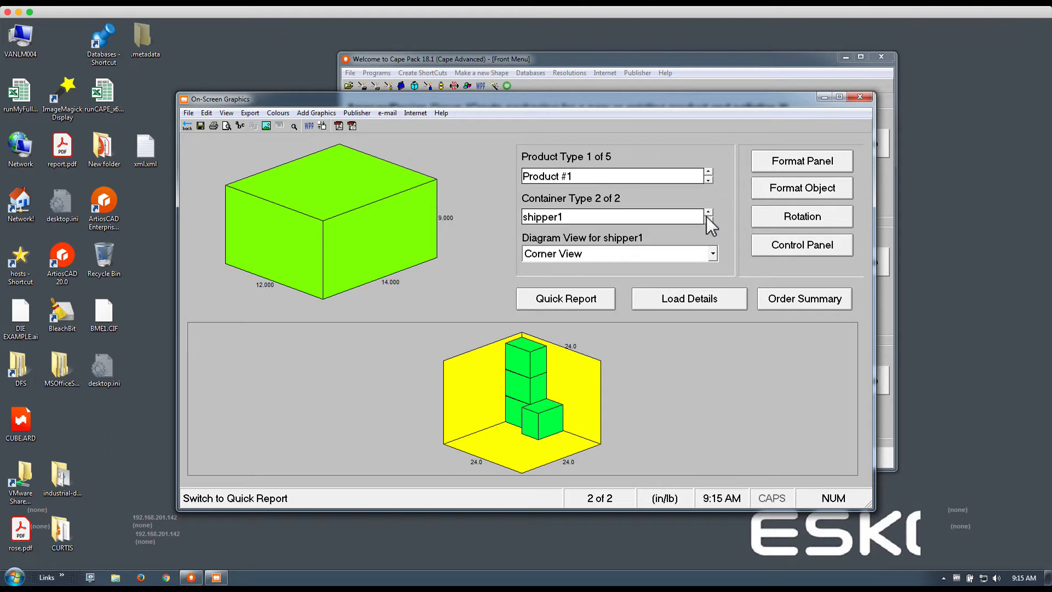
click(707, 219)
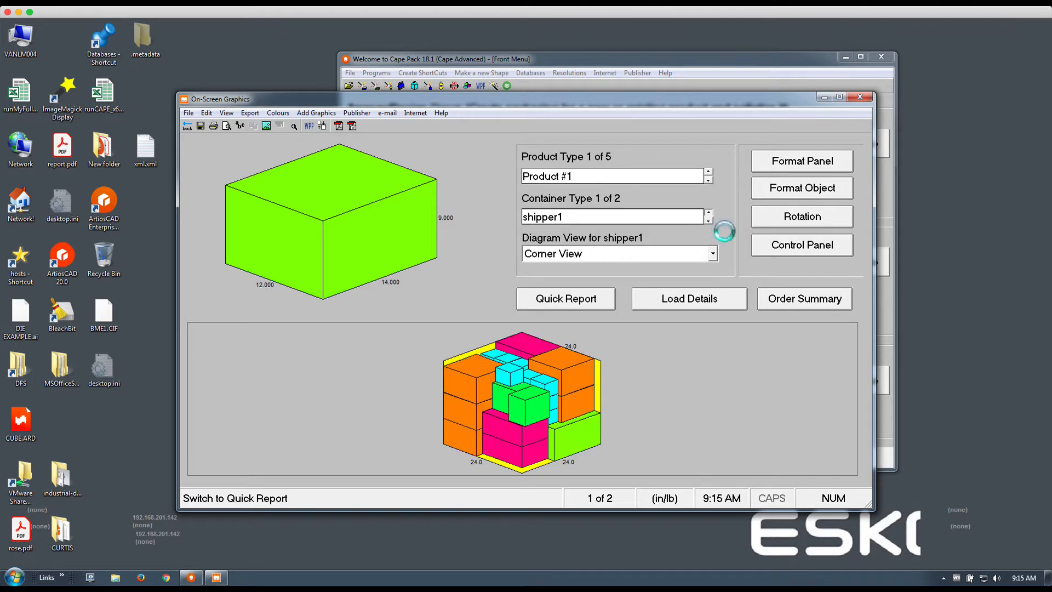
click(708, 213)
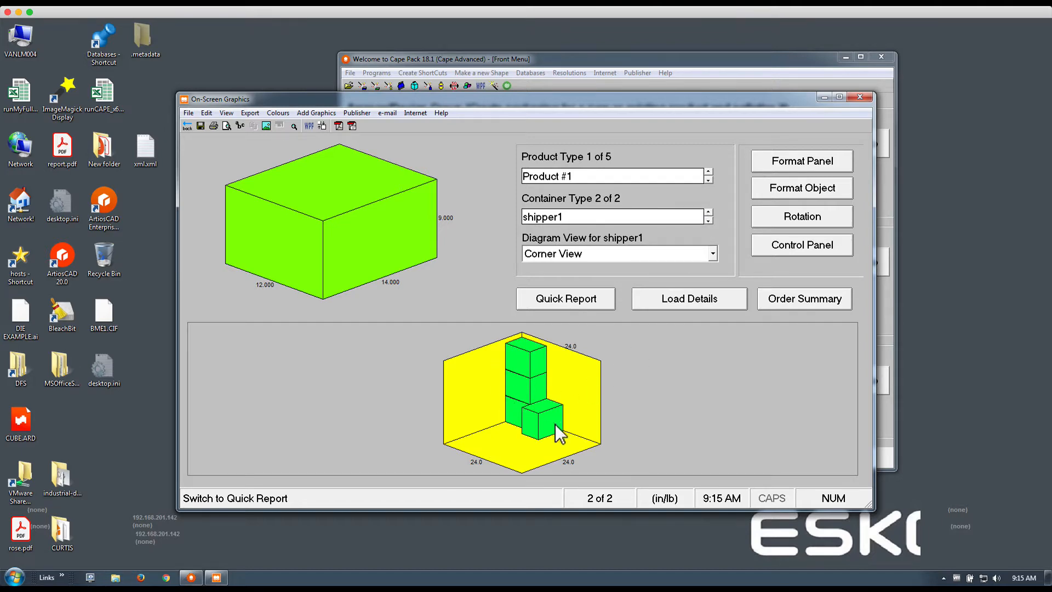
- Return to the product list, set the fourth box's quantity to 2, and recalculate the container load
click(185, 130)
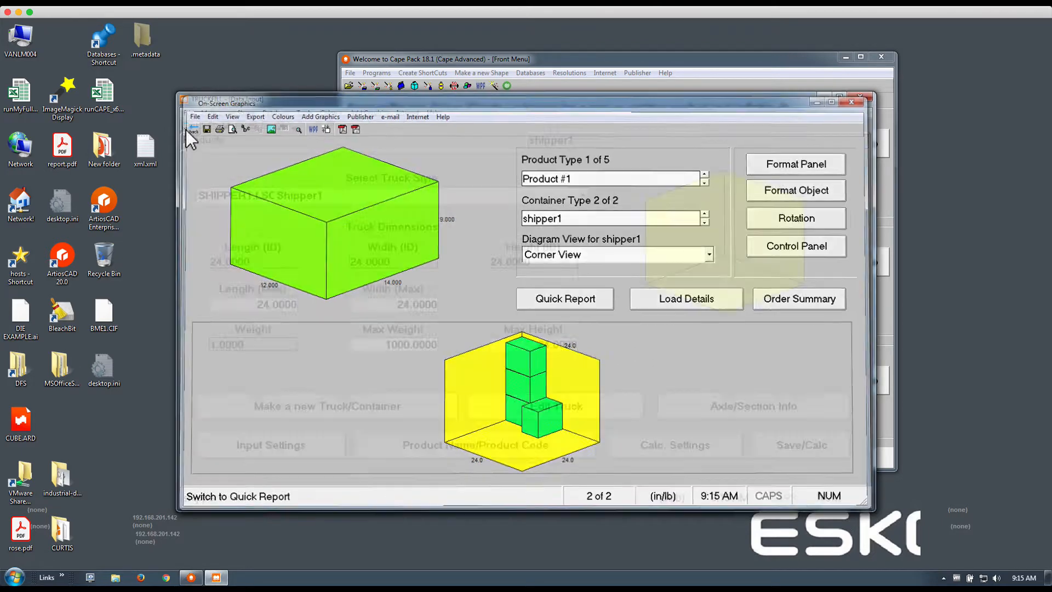
click(209, 141)
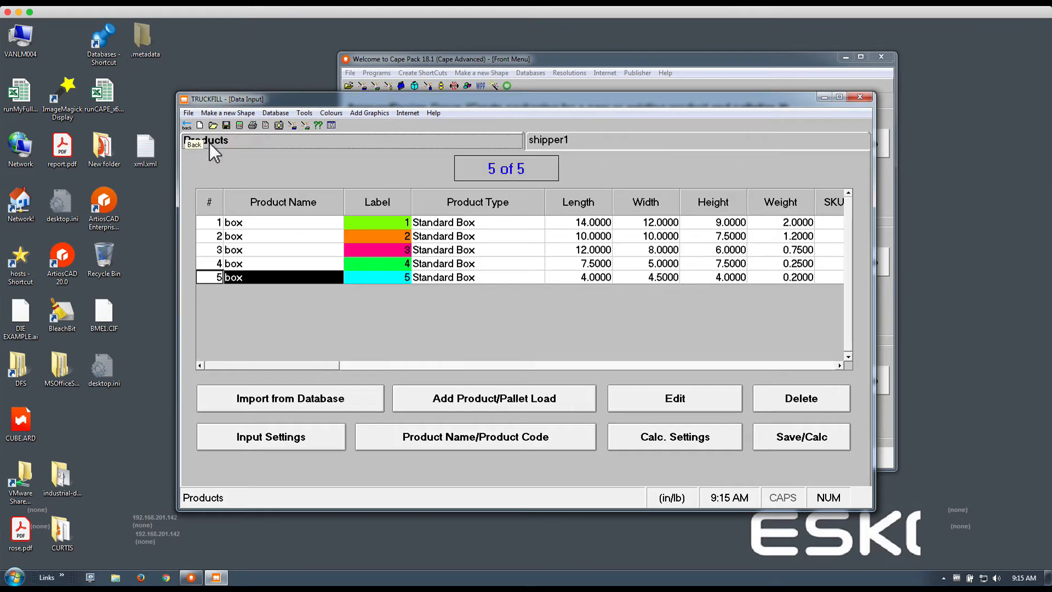
double_click(330, 265)
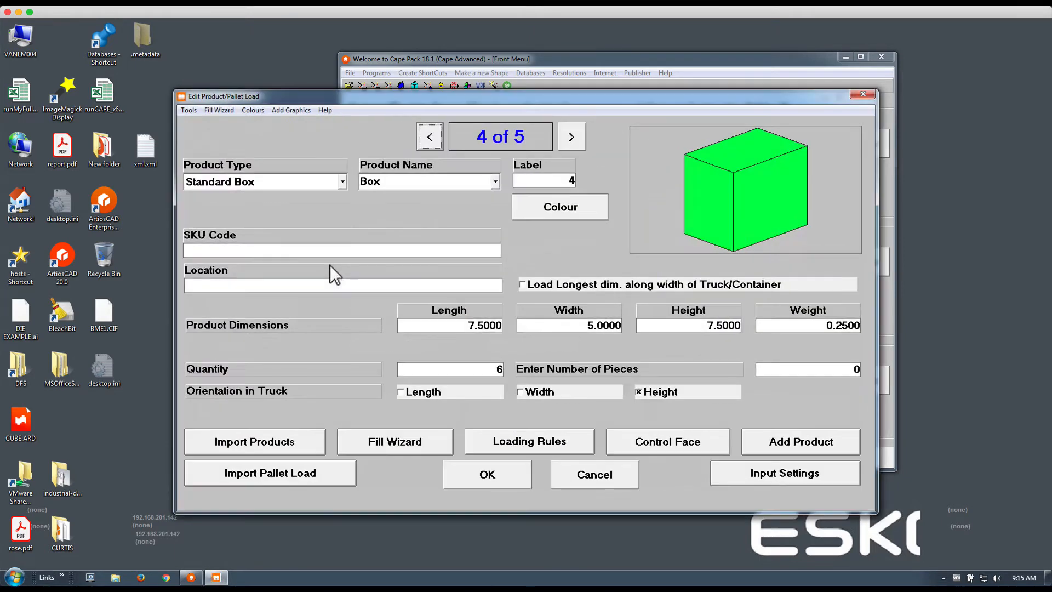
click(471, 371)
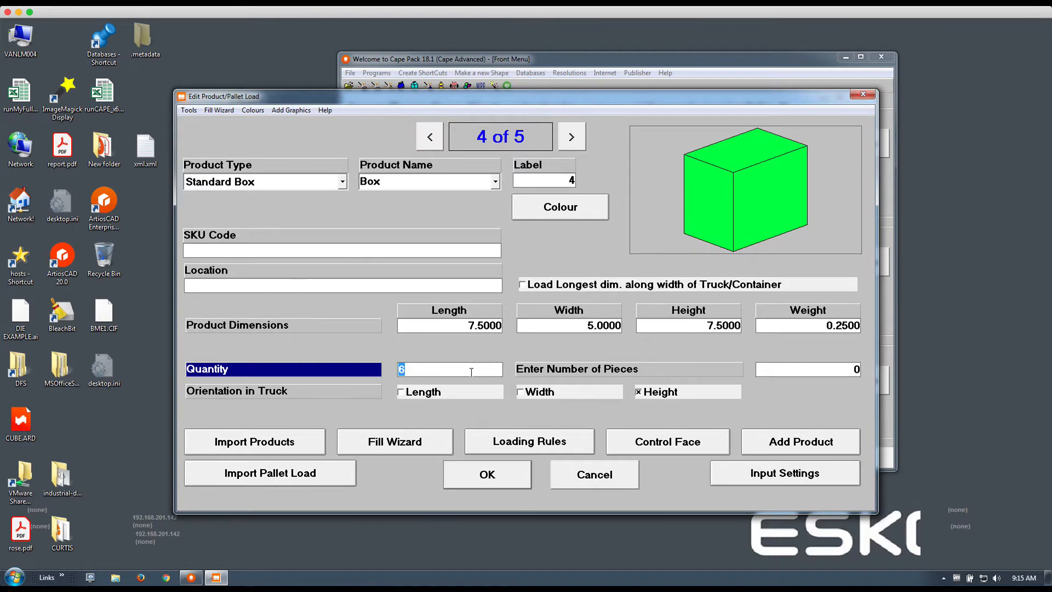
text(2)
click(476, 472)
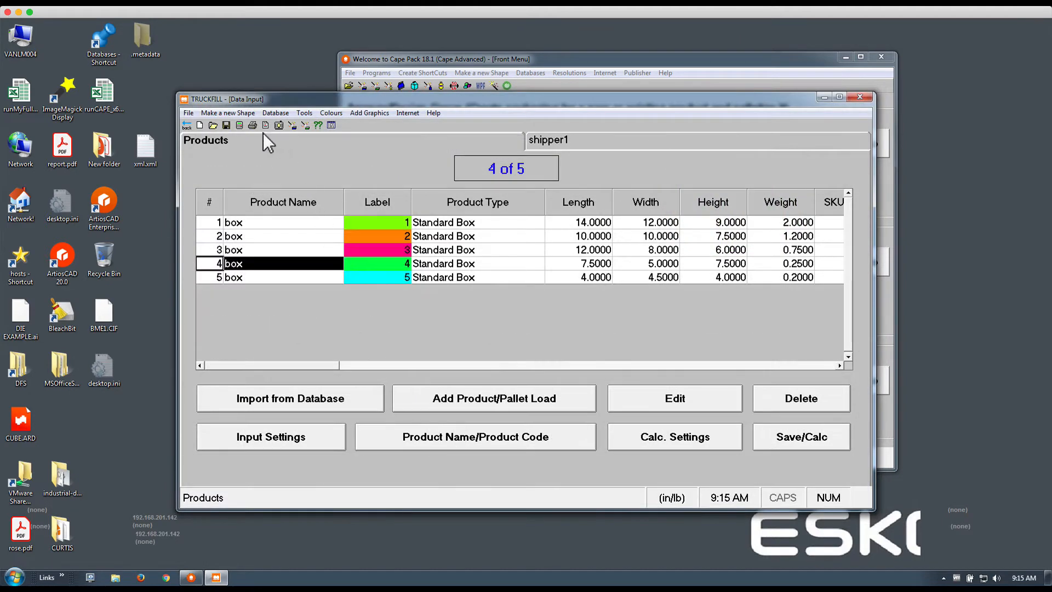
click(241, 127)
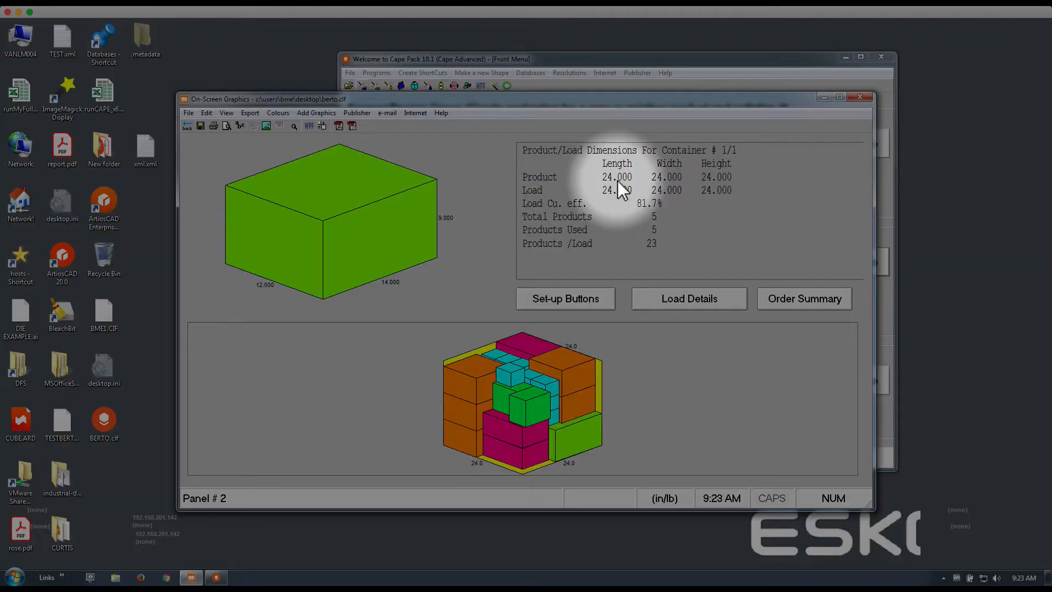
- Start the Pallet program for a palletized box and set its outside length, width and height to 24 inches each
click(577, 59)
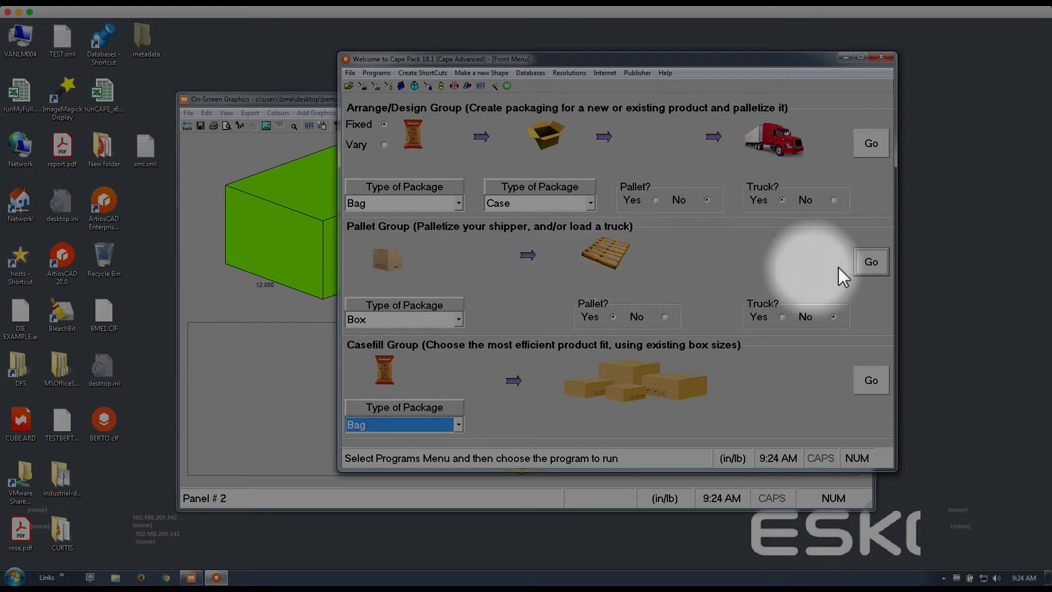
click(876, 262)
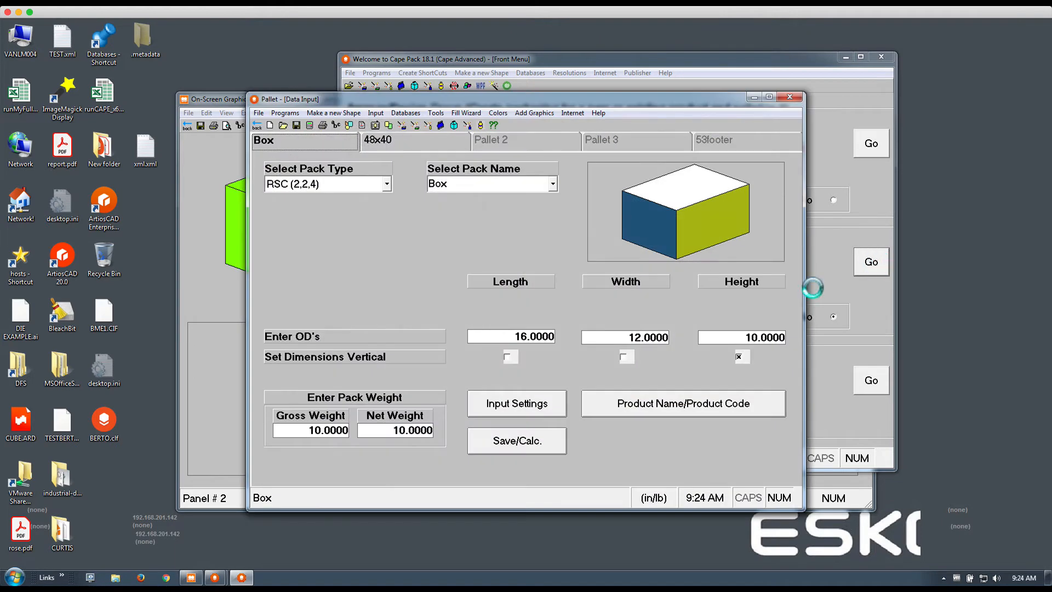
click(524, 336)
text(24)
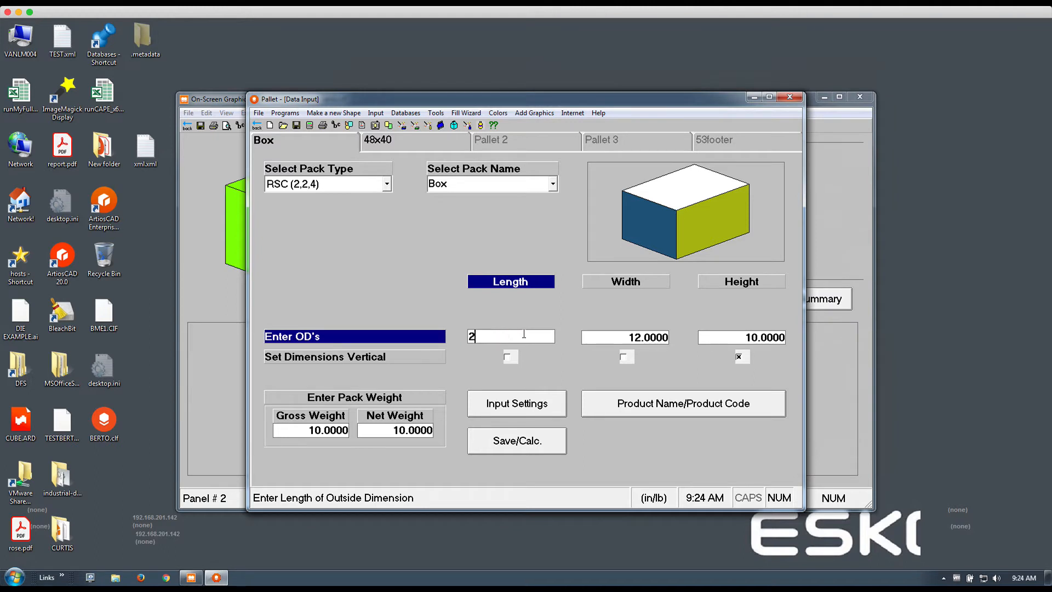
key(Tab)
text(24)
key(Tab)
text(24)
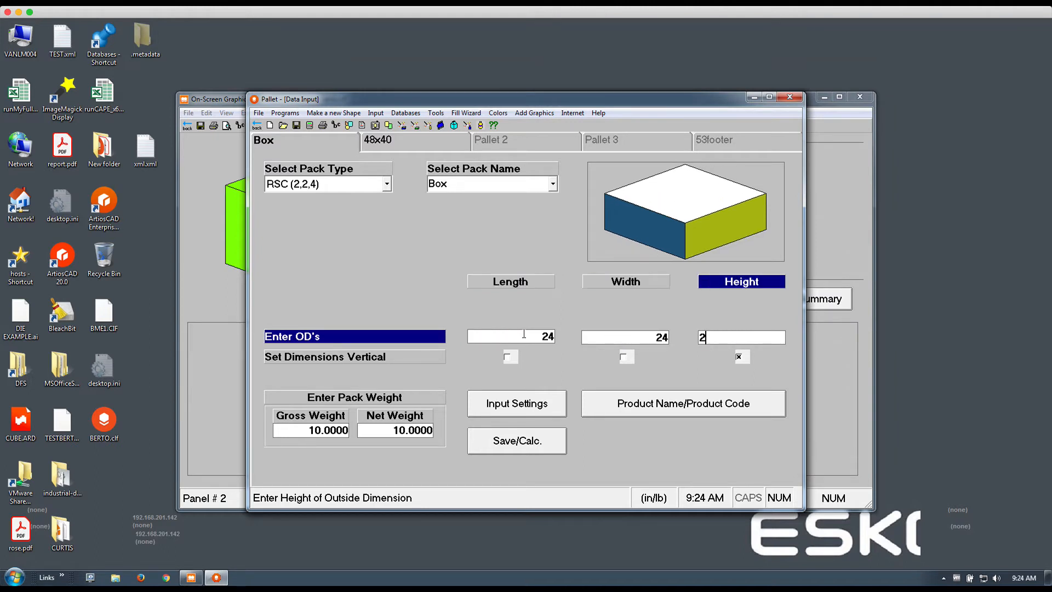
key(Tab)
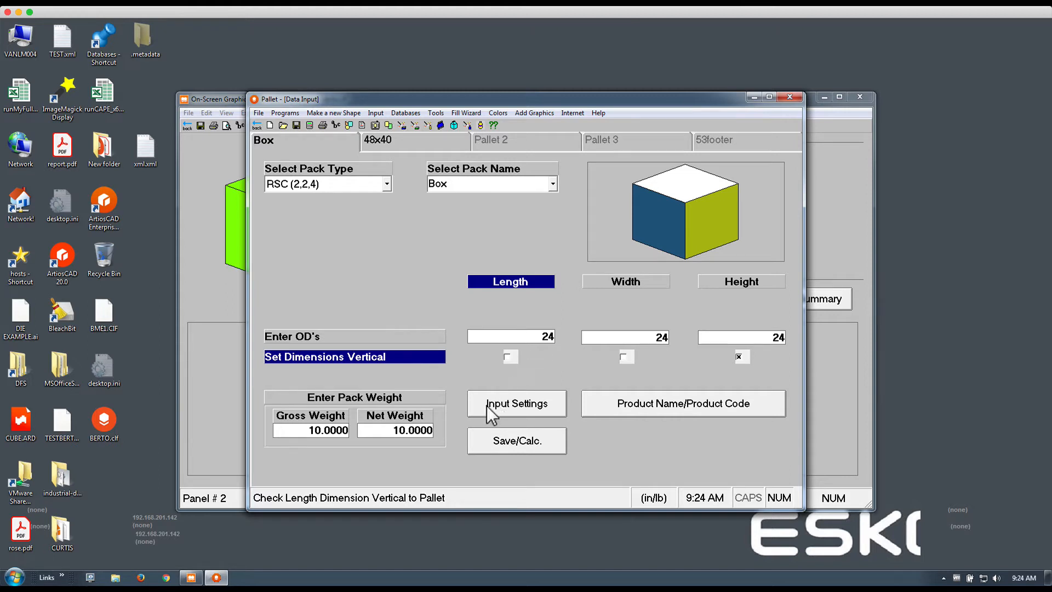
- Look up the load's gross weight in the Truckfill load details and set the pack's gross weight to 17.75 in Pallet
click(226, 305)
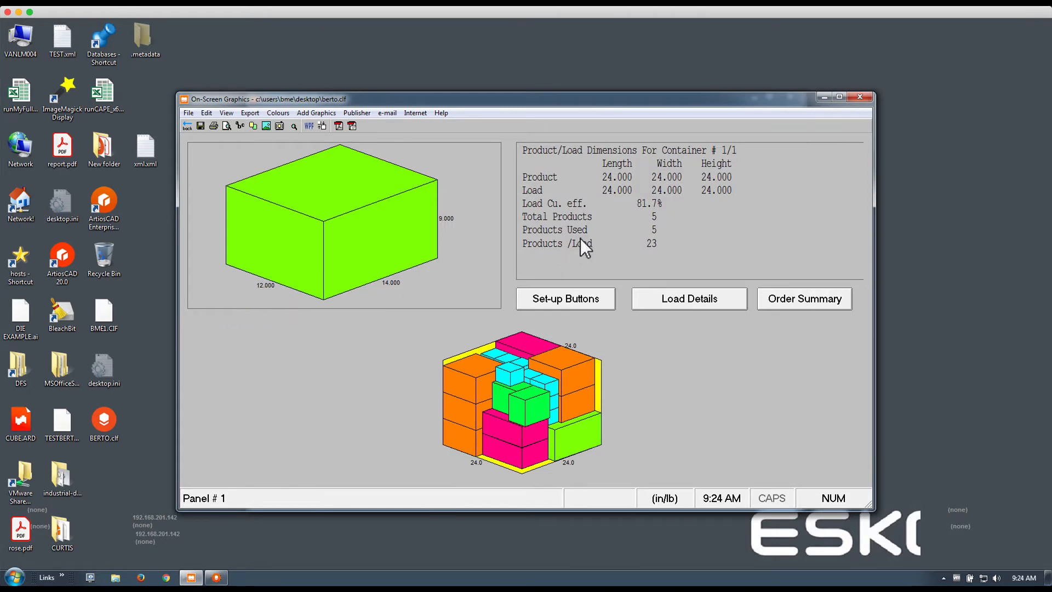
click(658, 297)
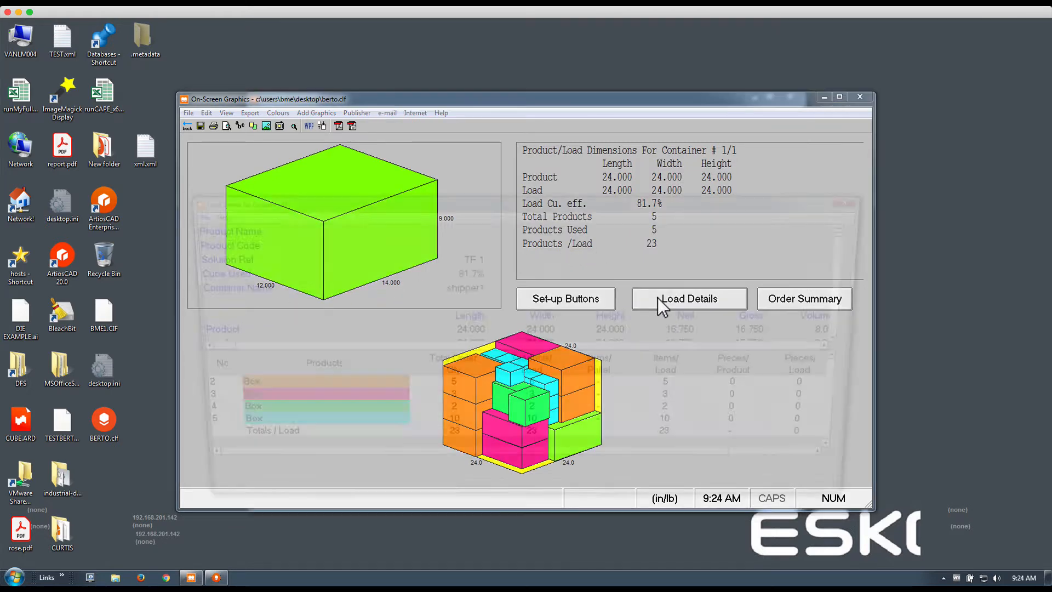
scroll(657, 298, down, 1)
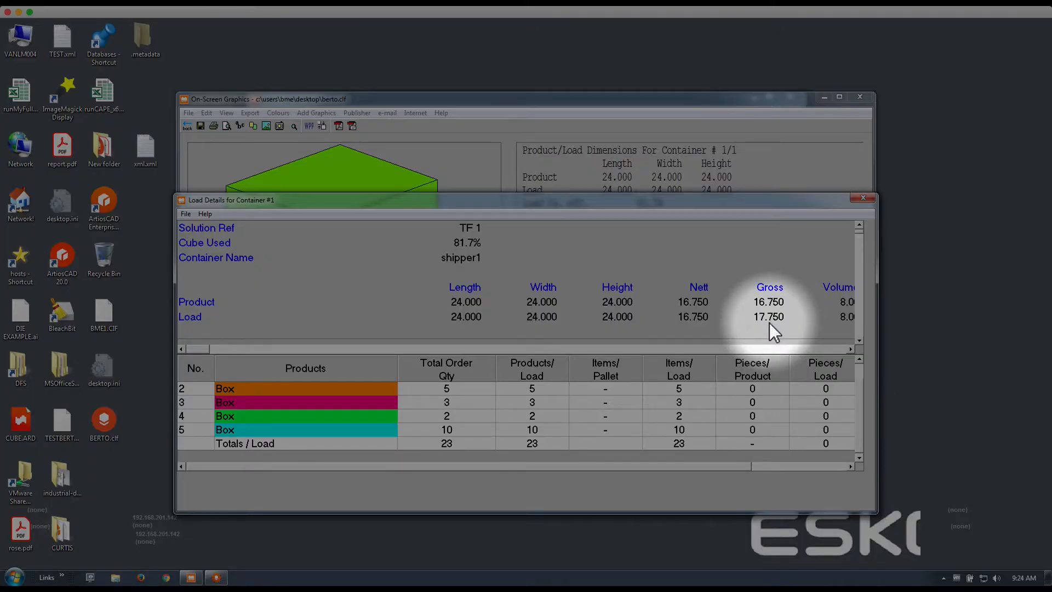
click(771, 141)
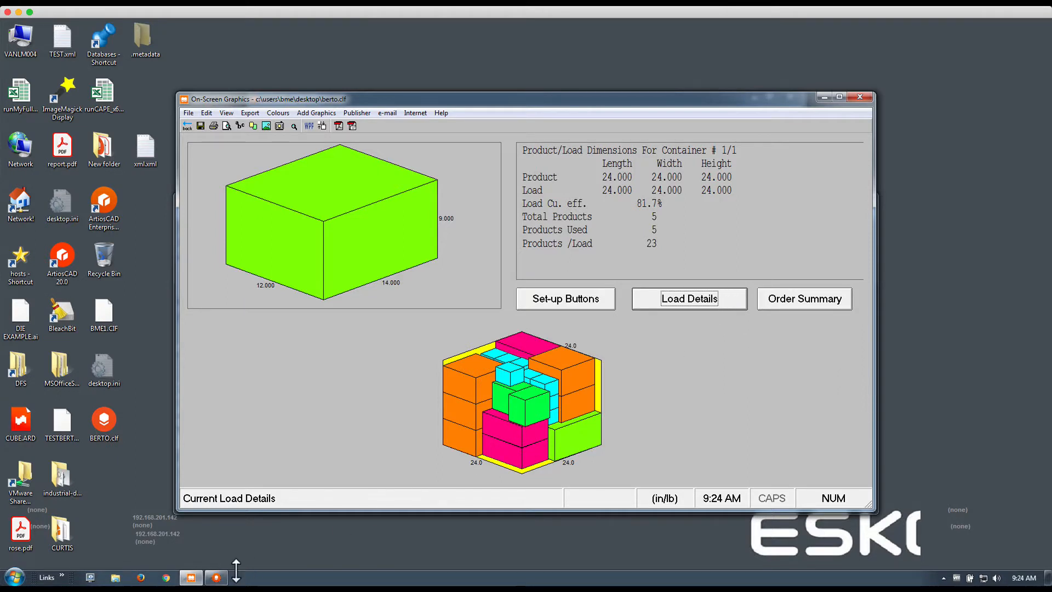
click(216, 577)
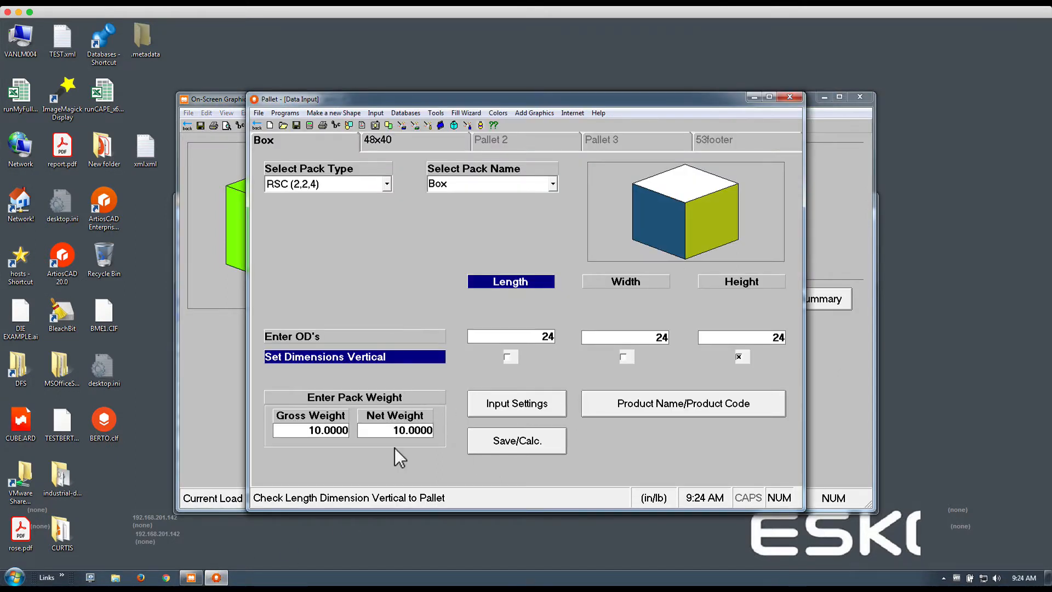
click(407, 431)
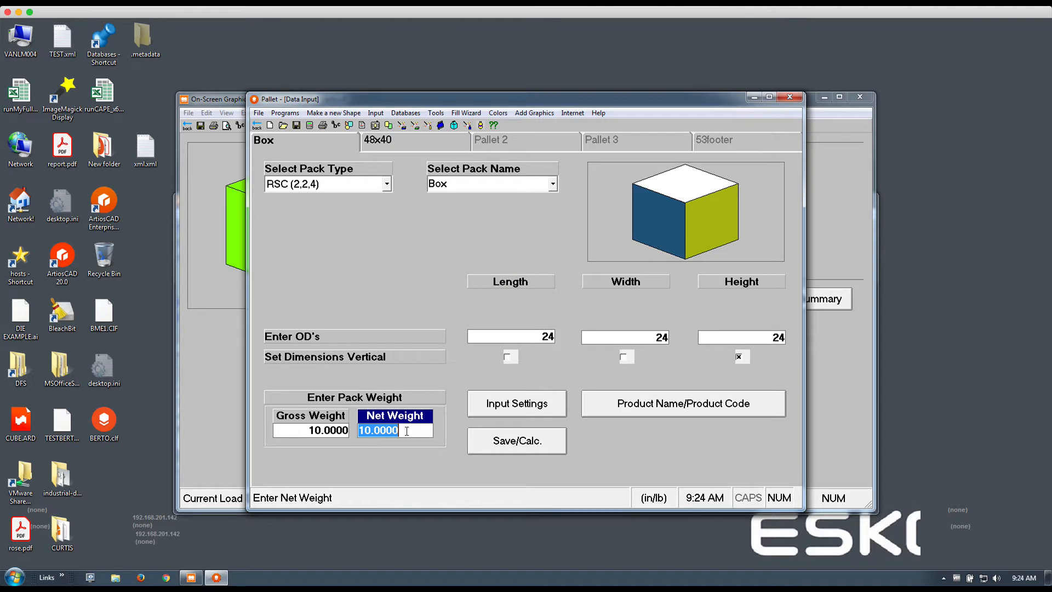
click(344, 431)
text(1)
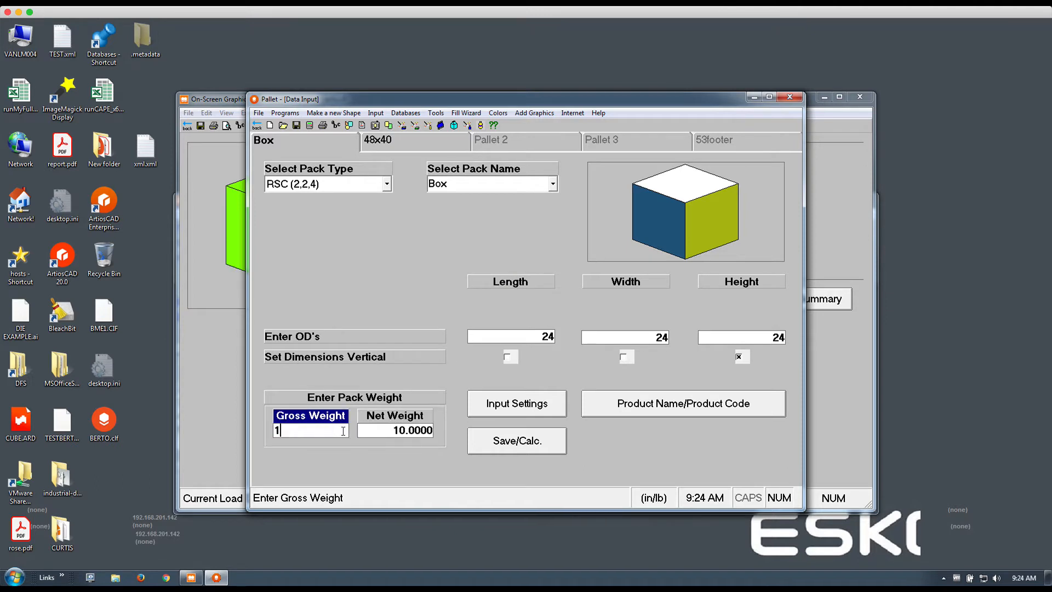
text(7.75)
- Check the net weight in the Truckfill load details and set the pack's net weight to 16.75 in Pallet
drag(396, 101, 206, 83)
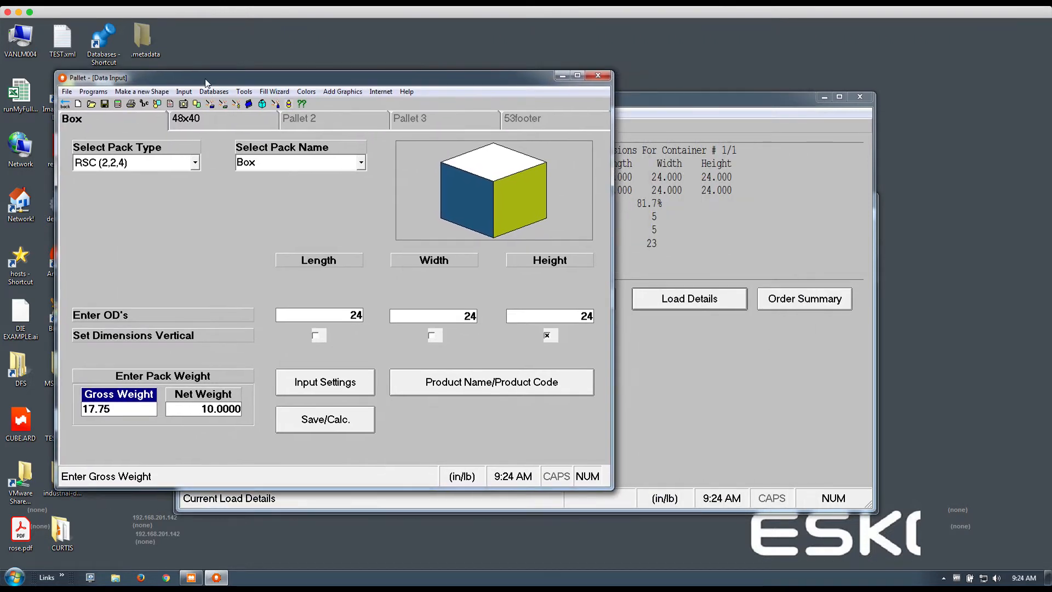
click(640, 284)
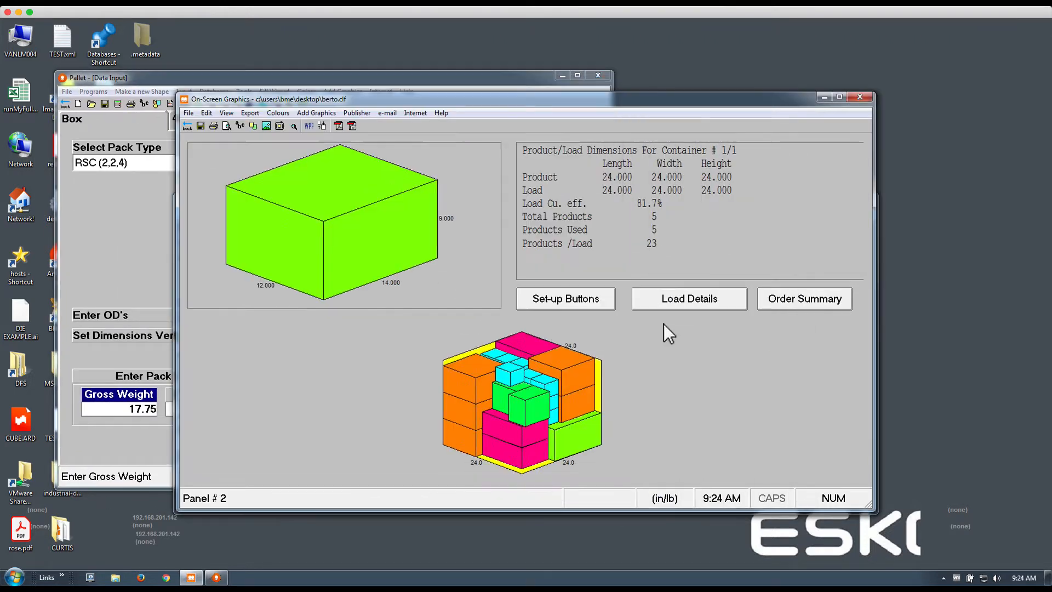
click(649, 299)
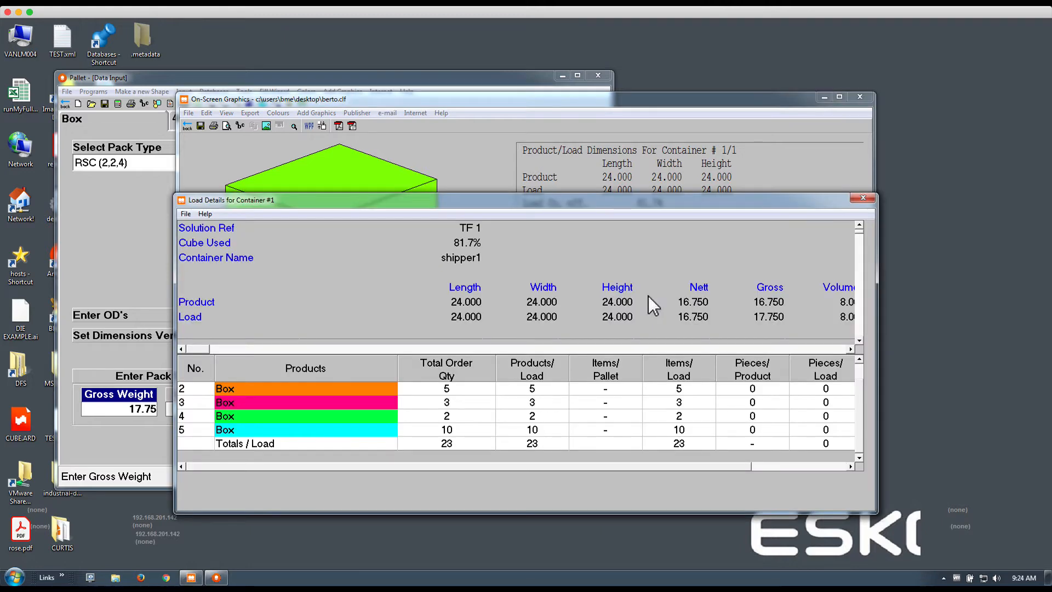
click(864, 198)
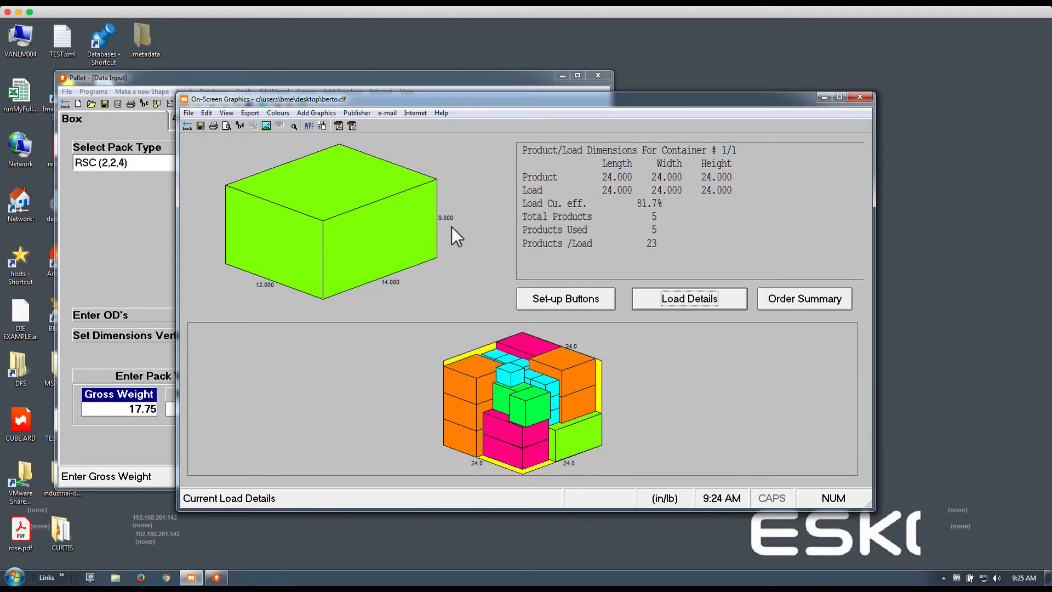
click(156, 236)
click(211, 410)
text(1)
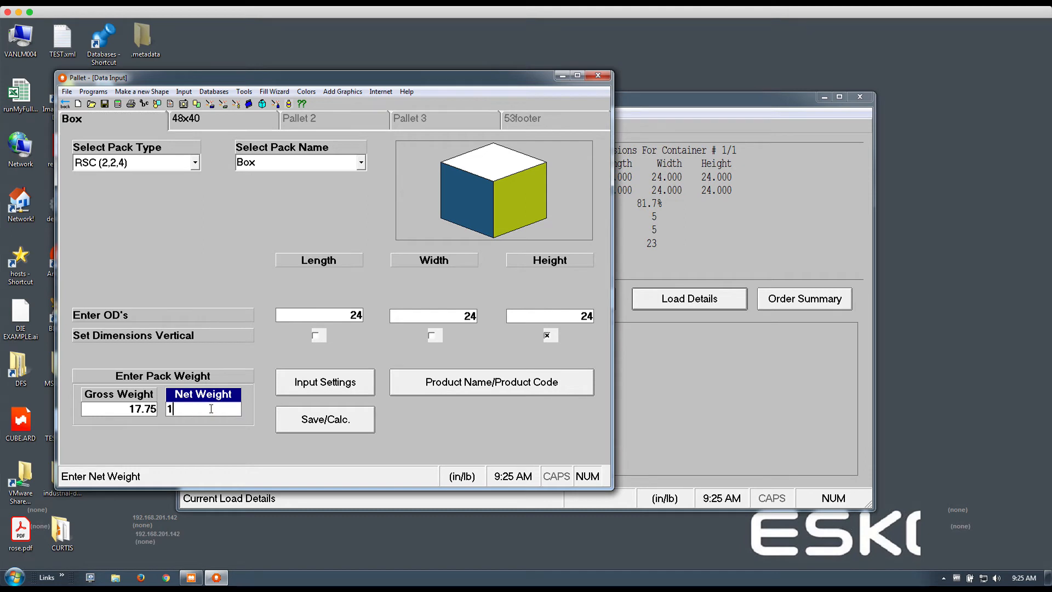
text(6.75)
key(Tab)
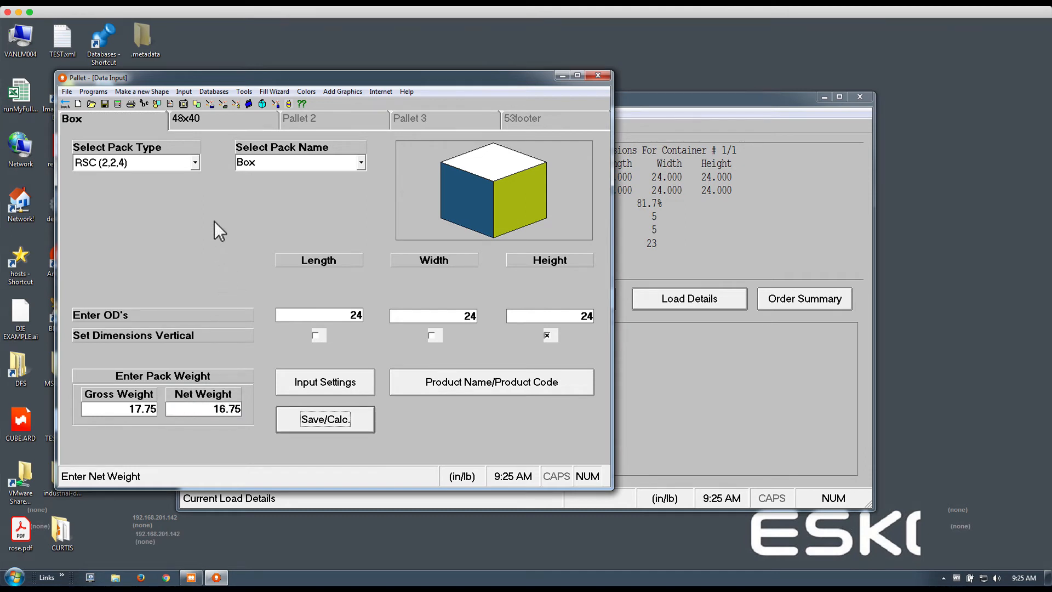
- Calculate the box load on the 48x40 US GMA 4-Way pallet, declining to fill in the product name and code
click(199, 127)
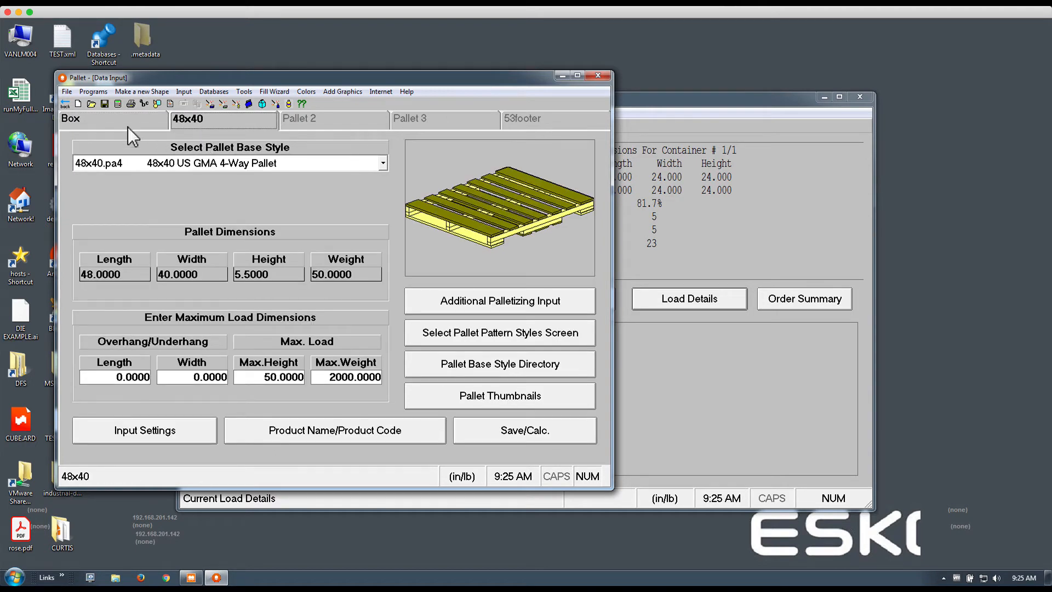
click(118, 105)
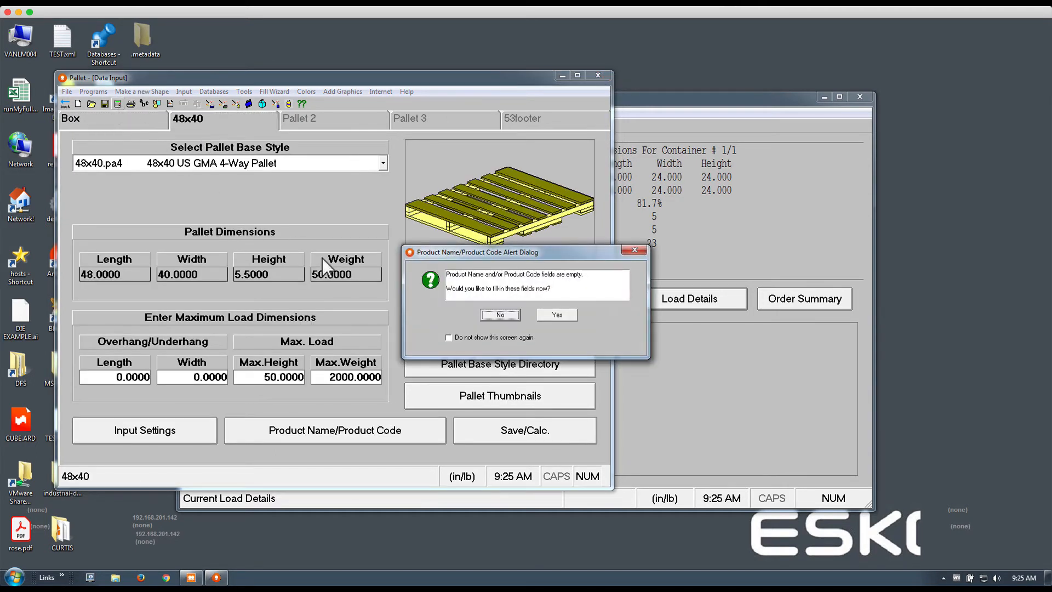
click(515, 313)
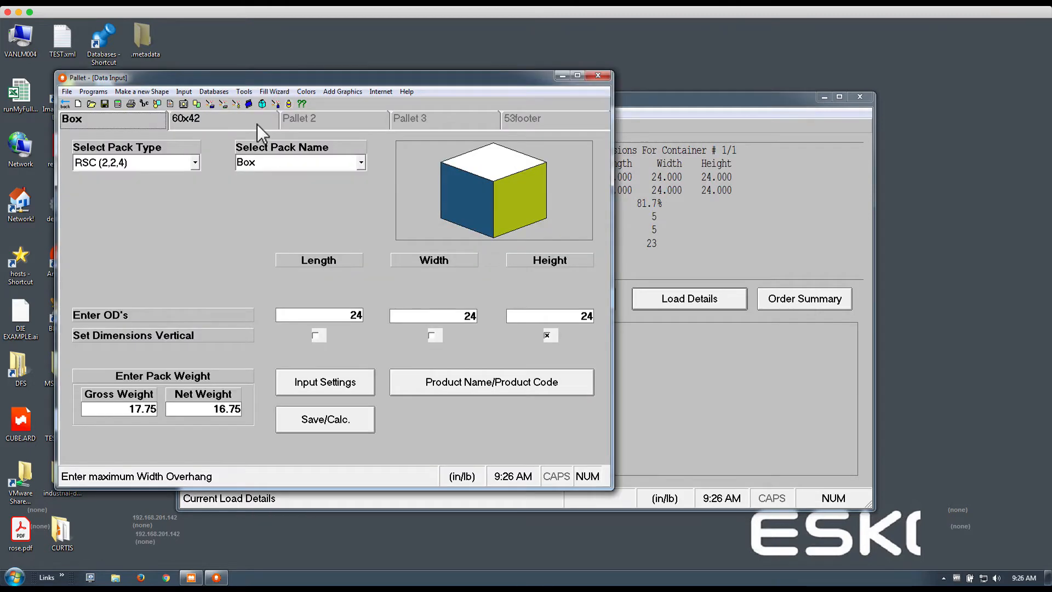
- Set the maximum load height to 90 for the Inland Container 60x42 pallet
click(258, 124)
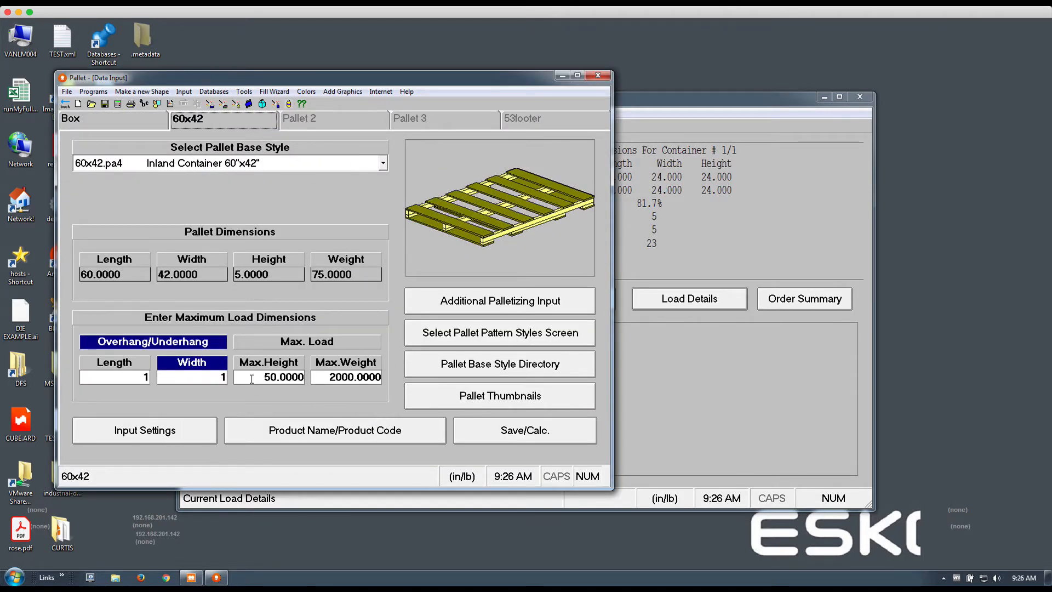
drag(236, 377, 251, 378)
text(7)
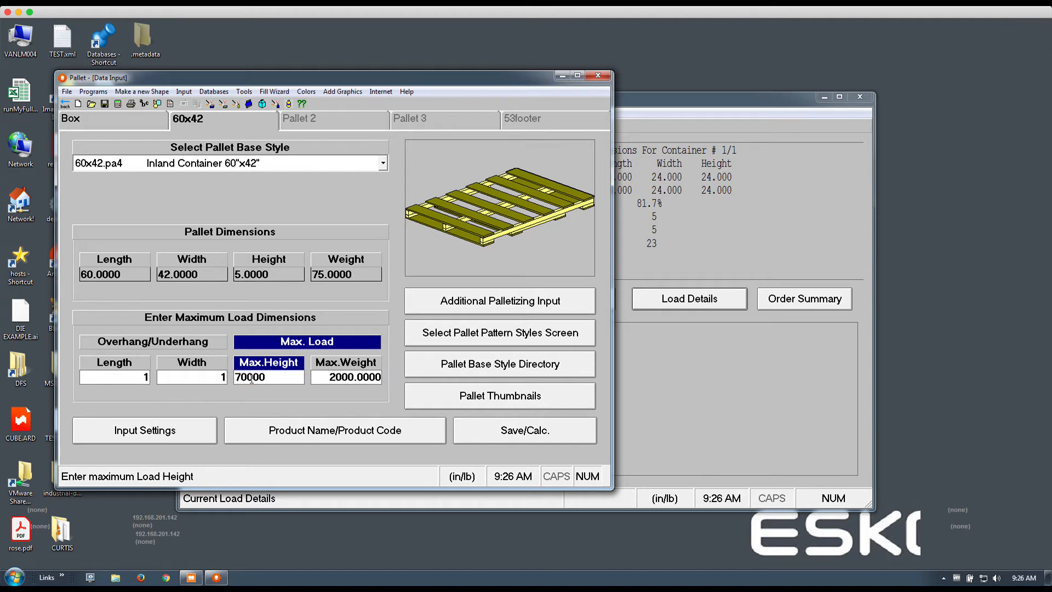
key(BackSpace)
text(90.)
- Set the 60x42 pallet's length and width overhang to 5 and calculate the load without entering a product name or code
click(135, 379)
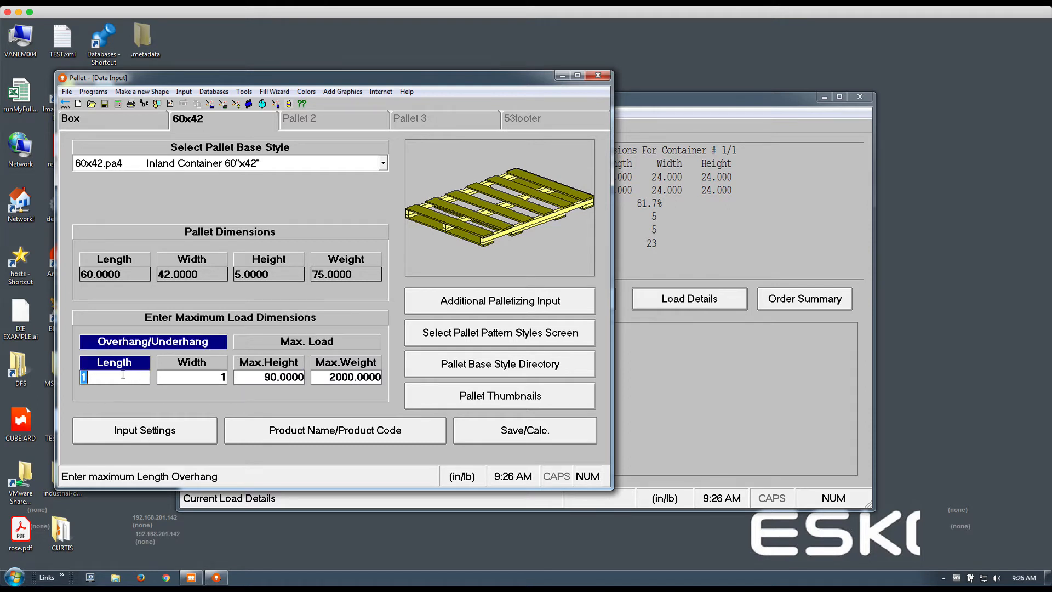
text(5)
key(Tab)
text(5)
key(Tab)
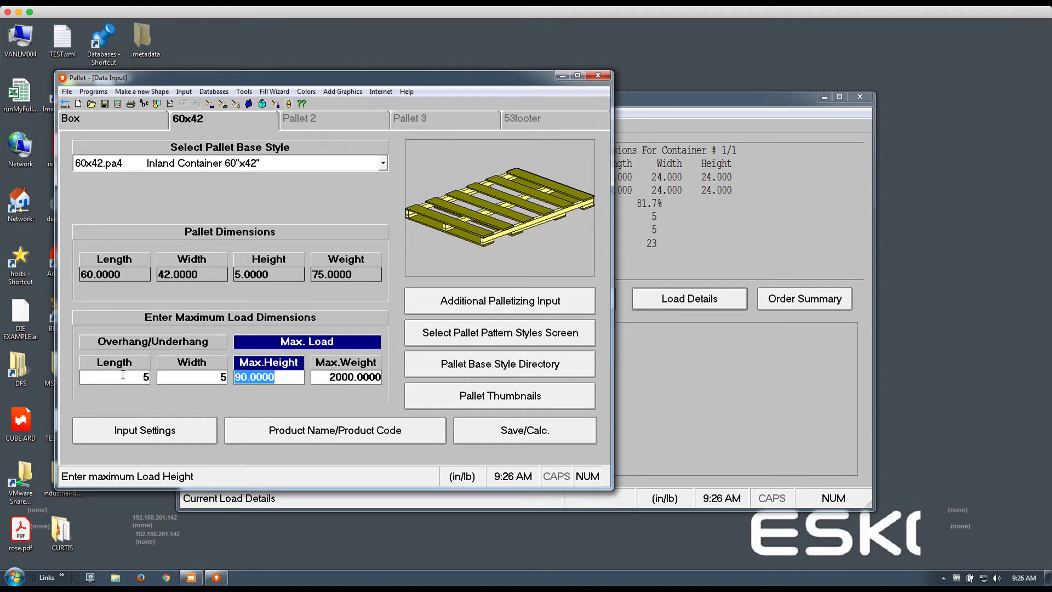
click(120, 107)
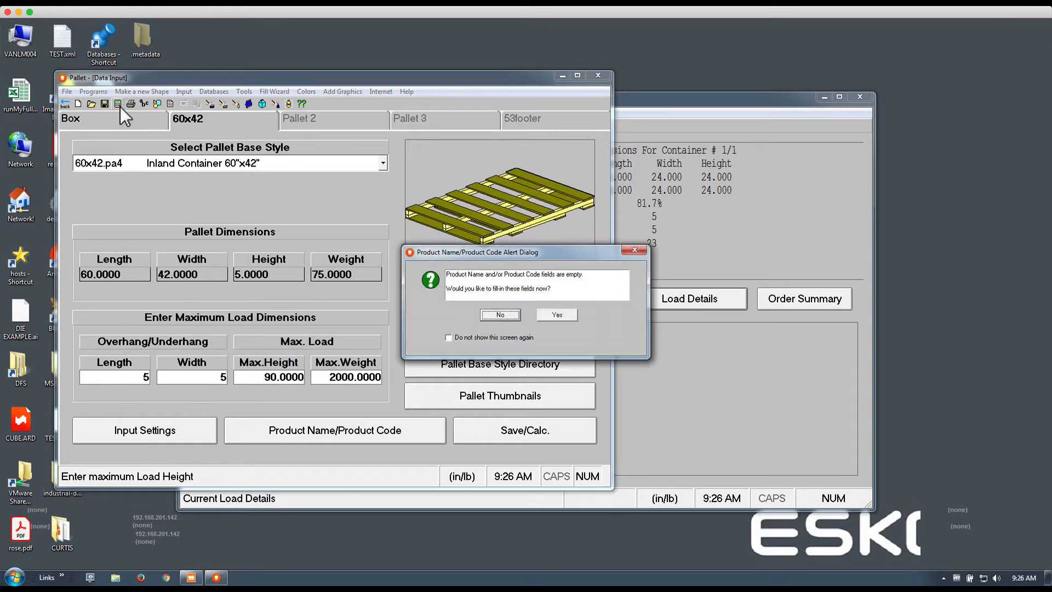
click(500, 315)
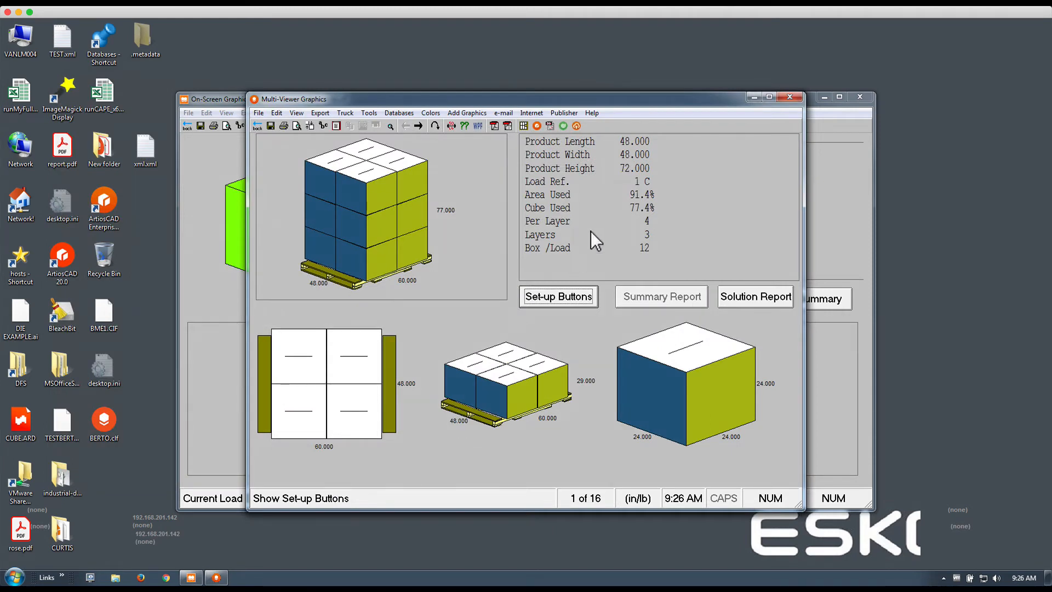
click(790, 98)
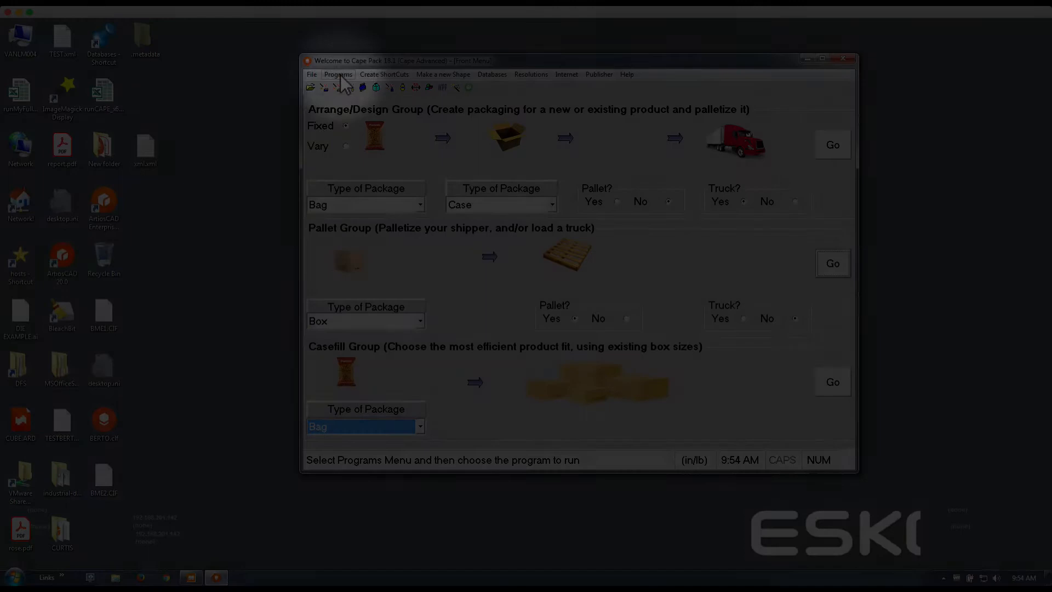
- Start the Display Pallet (Club-store) Order Fulfillment program and move its window higher on the desktop
click(338, 75)
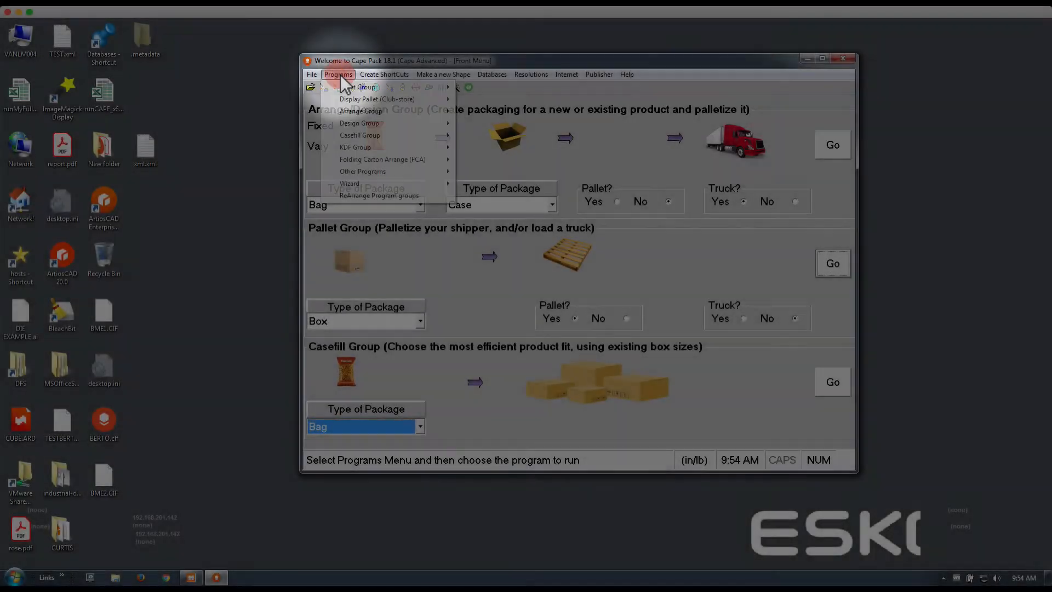
mouse_move(343, 100)
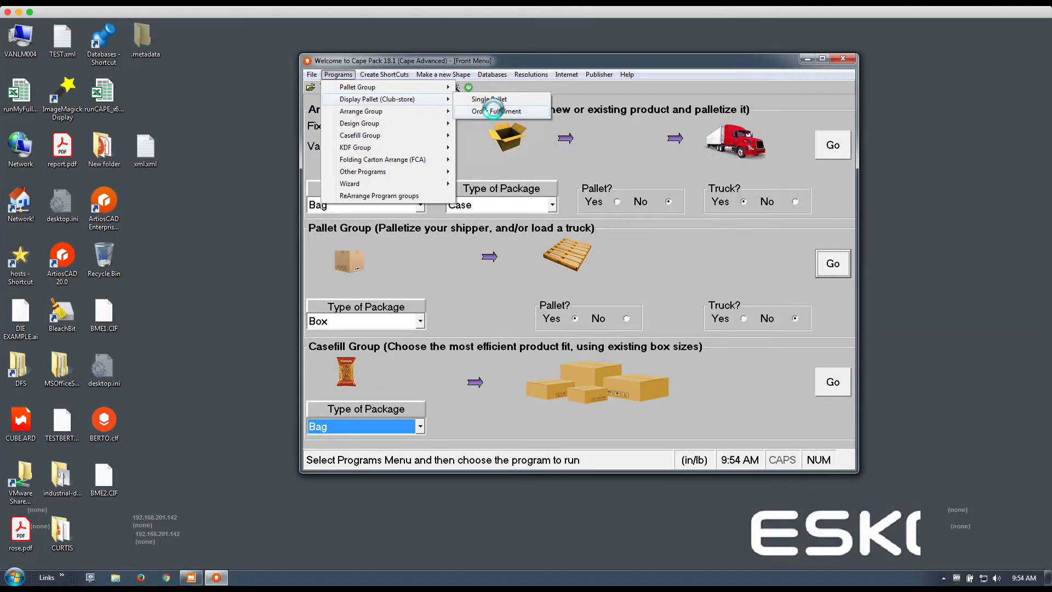
click(492, 110)
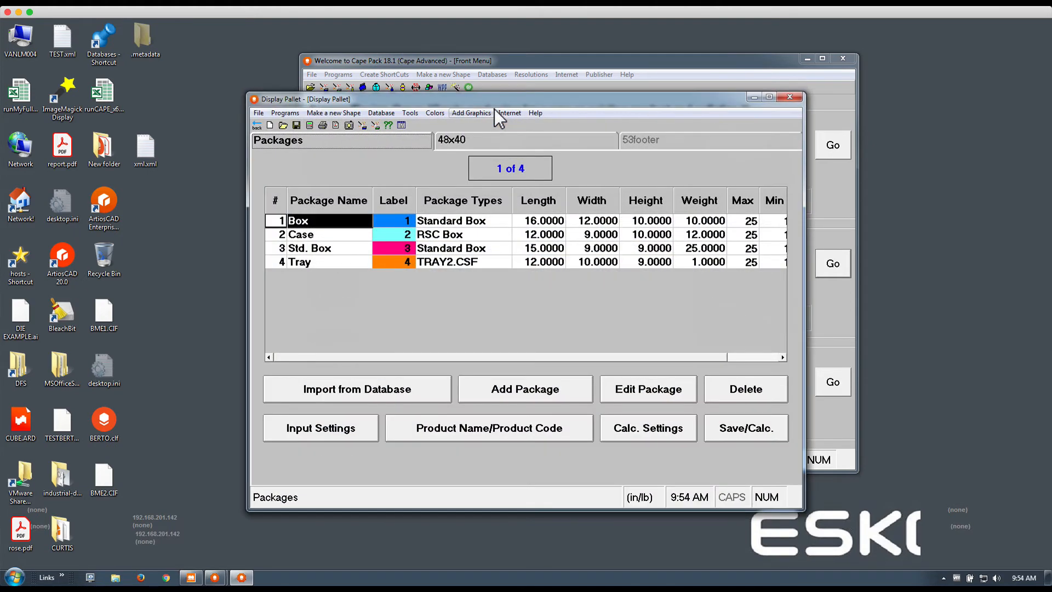
drag(497, 100, 509, 66)
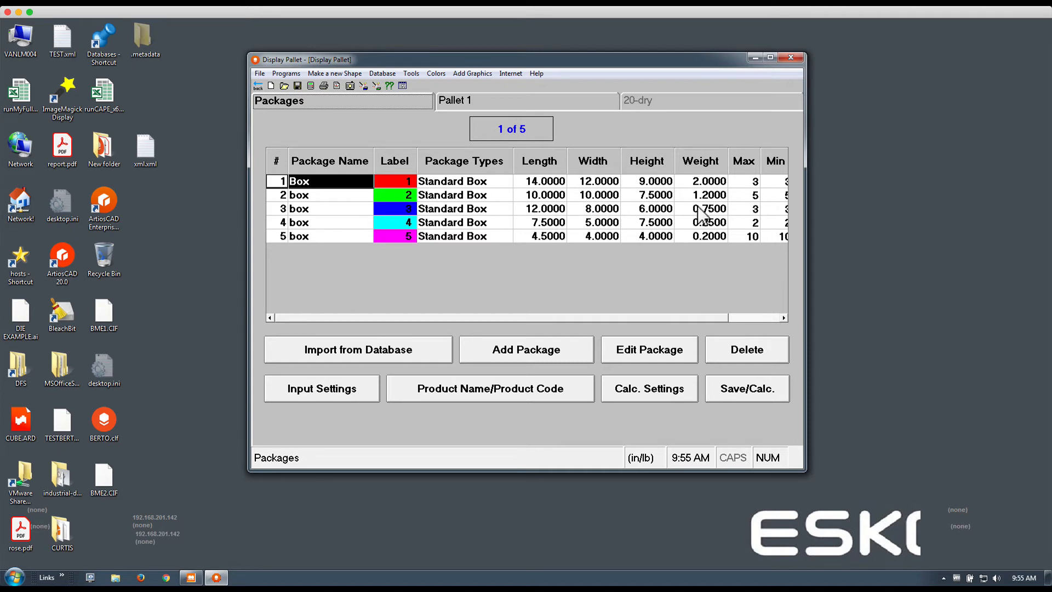
- Define a new pallet box described as BMEBOX24, measuring 24 x 24 x 24 inches and weighing 1 lb
click(459, 101)
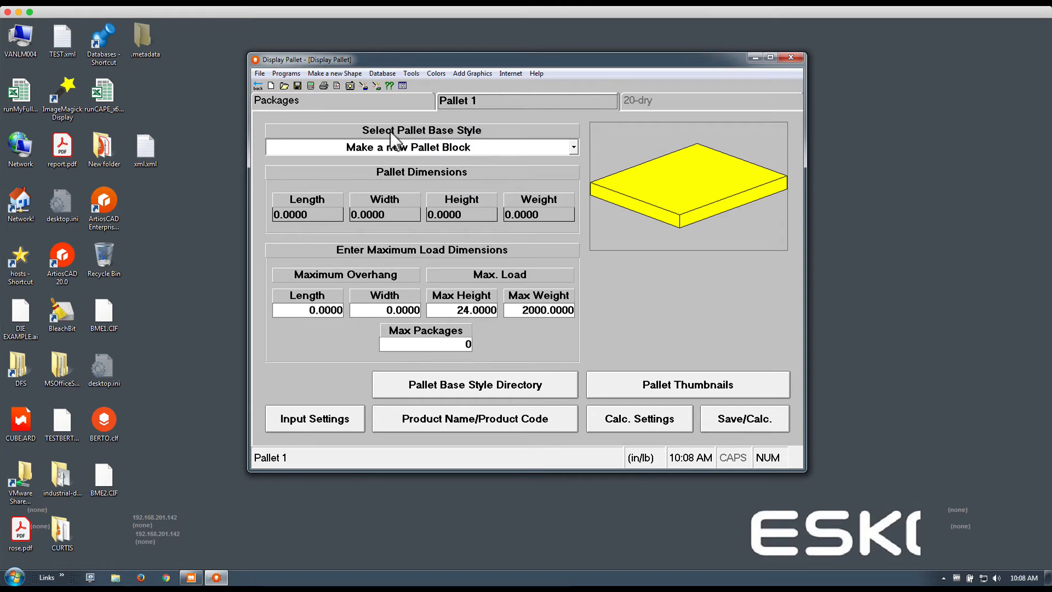
click(327, 74)
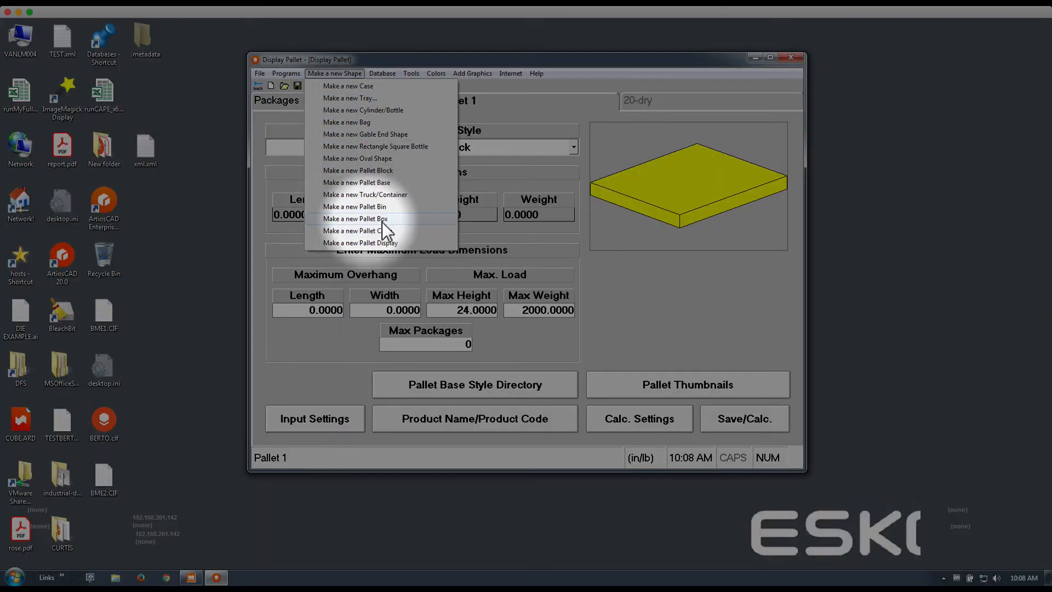
click(356, 219)
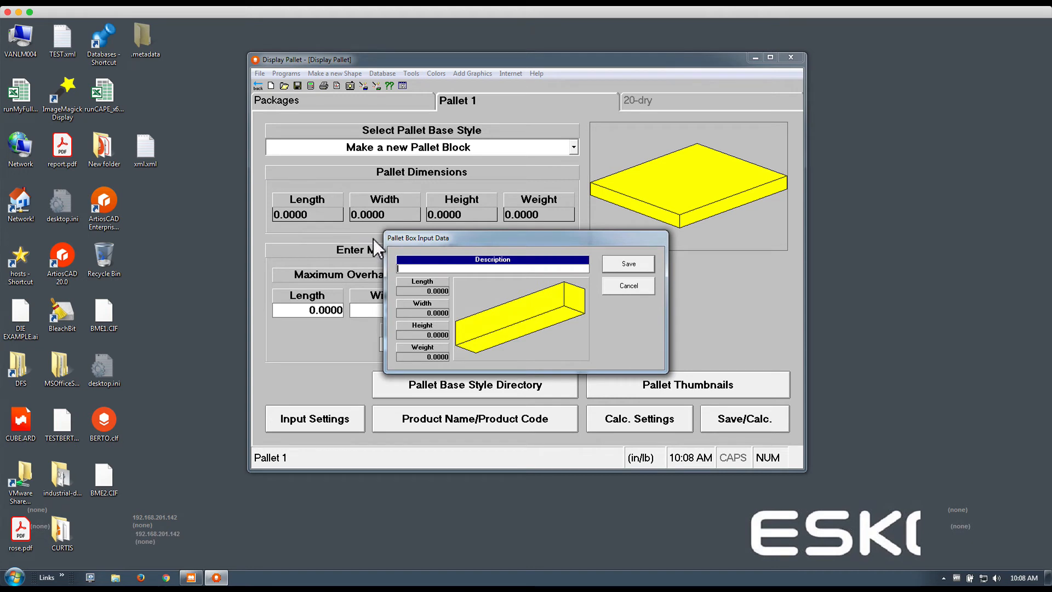
text(BMEBOX24)
key(Tab)
text(24)
key(Tab)
text(24)
key(Tab)
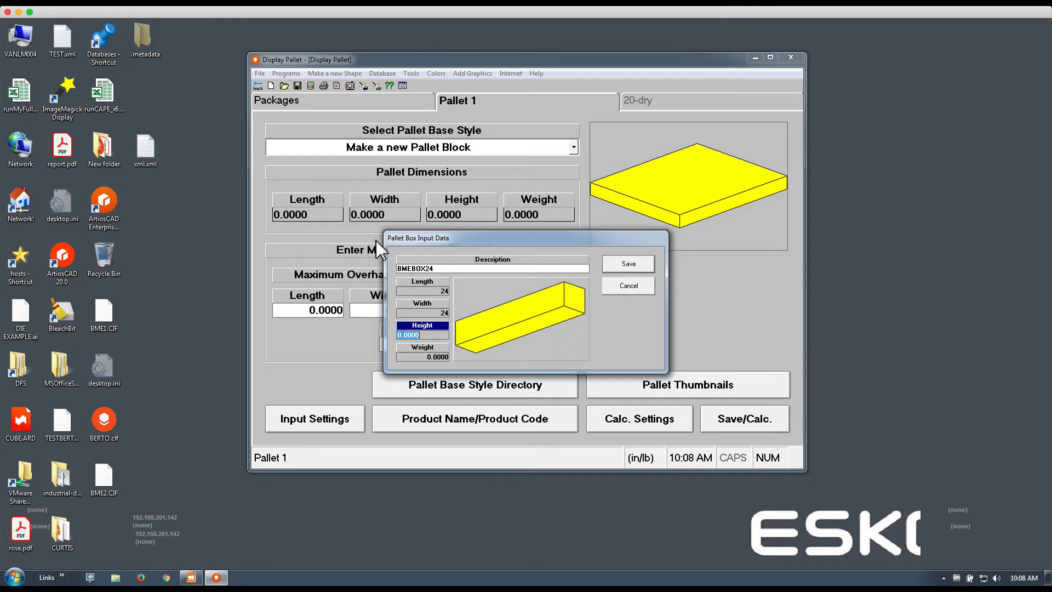
text(24)
key(Tab)
text(1)
key(Tab)
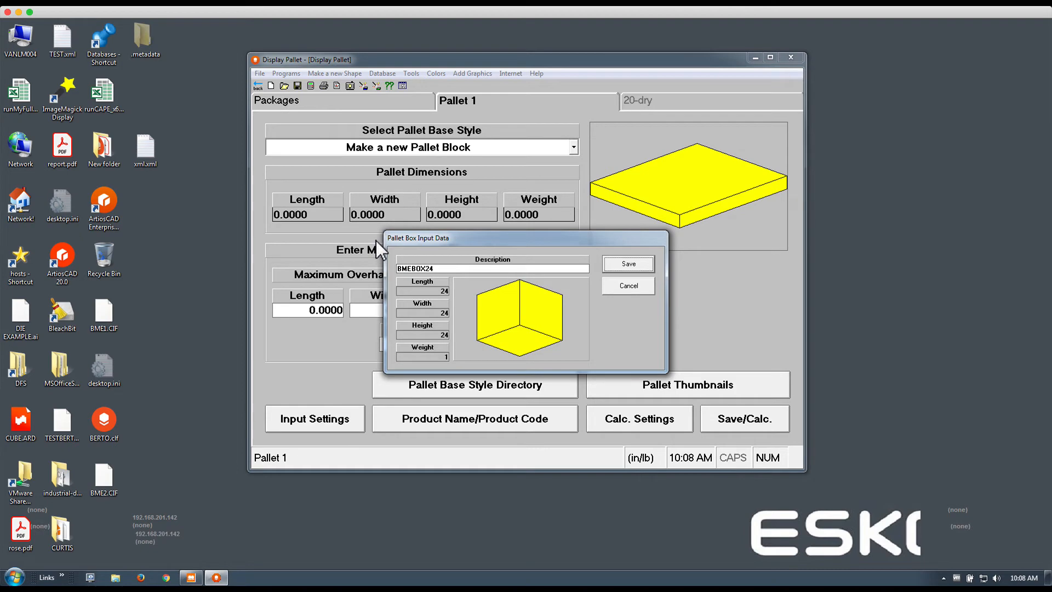
- Save the new pallet box definition under the file name BMEBOX24
click(646, 267)
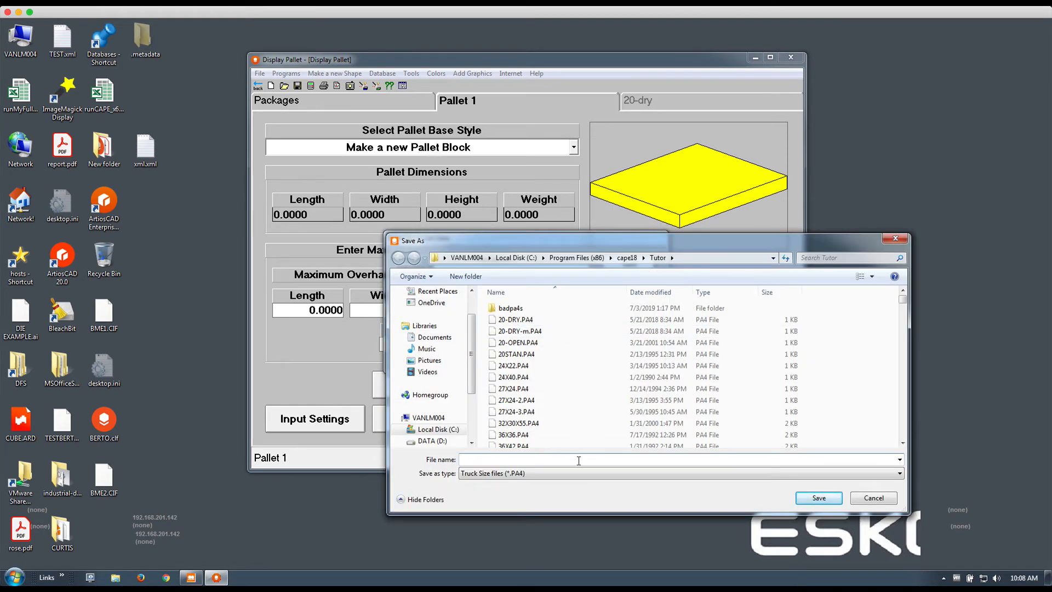
text(BMEBOX24)
click(823, 498)
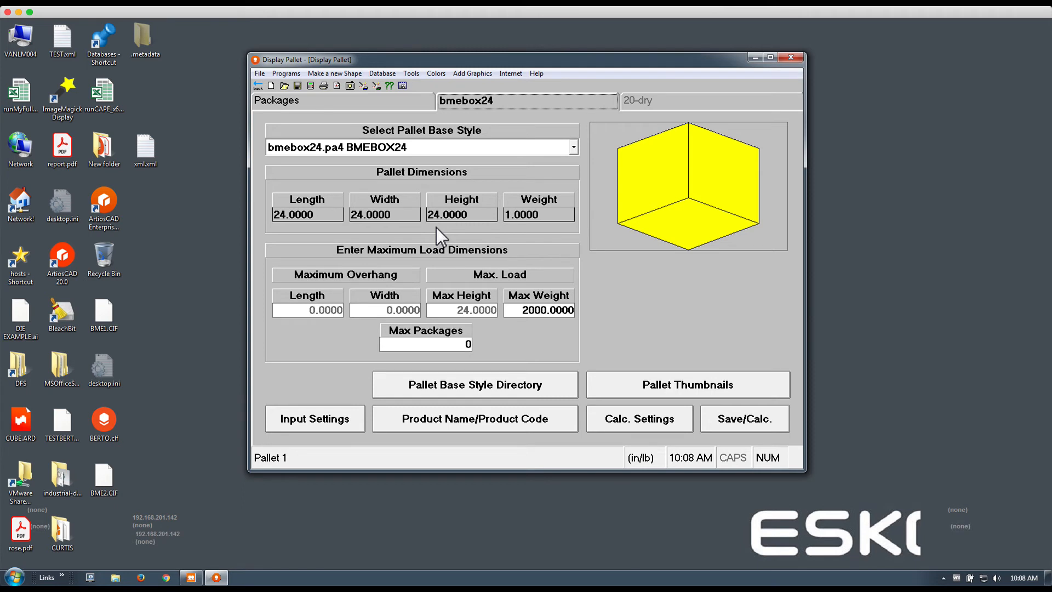
- Set the maximum load weight to 1000 for the BMEBOX24 base and calculate the mixed-box load
double_click(534, 312)
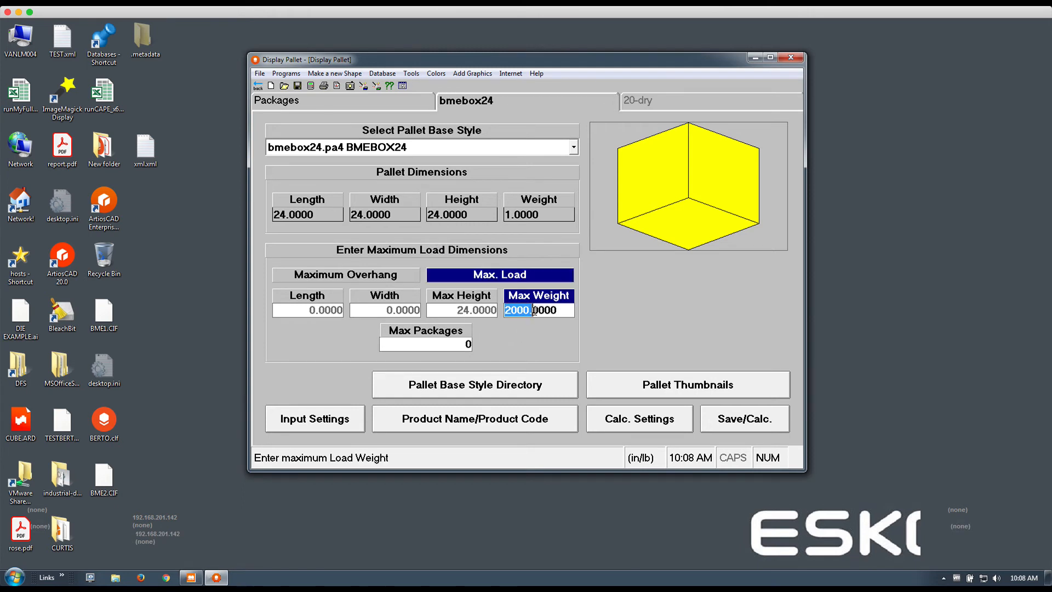
text(10000000)
text(.)
click(312, 85)
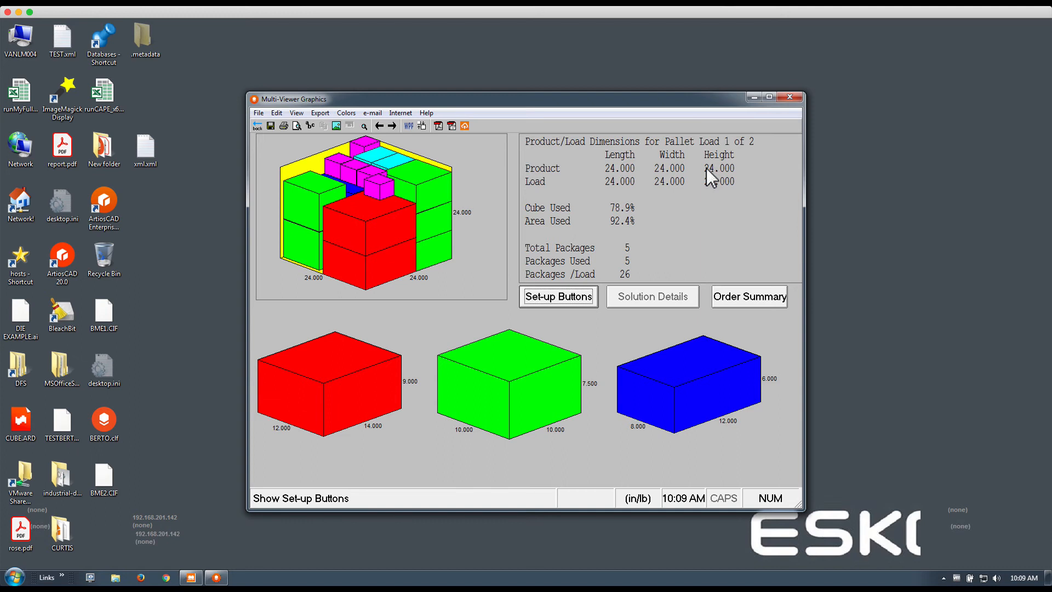
- Compare the second pallet load with the first, and return to the input data
click(392, 126)
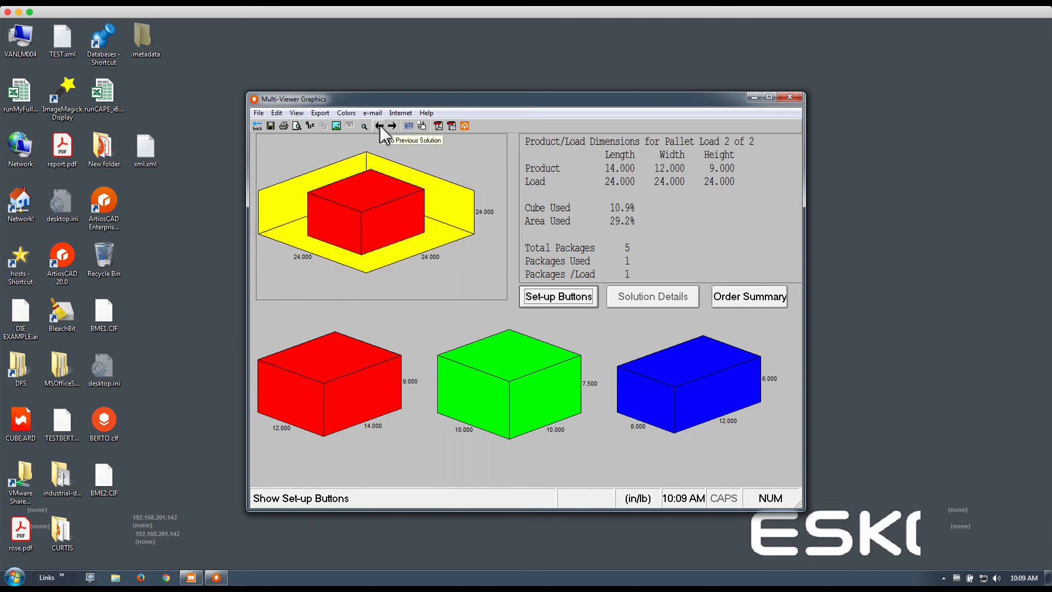
click(380, 125)
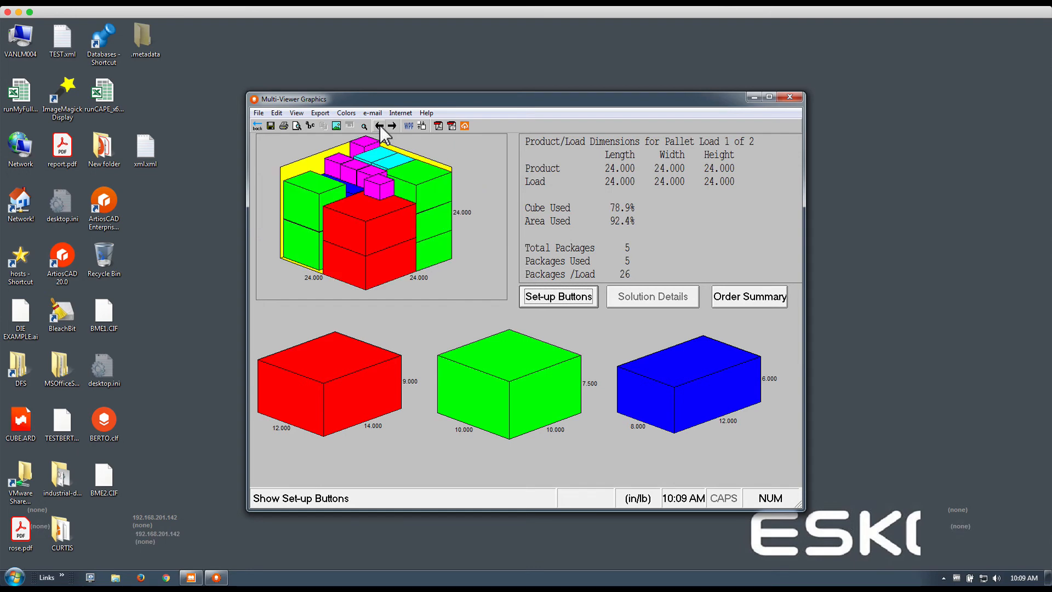
click(262, 126)
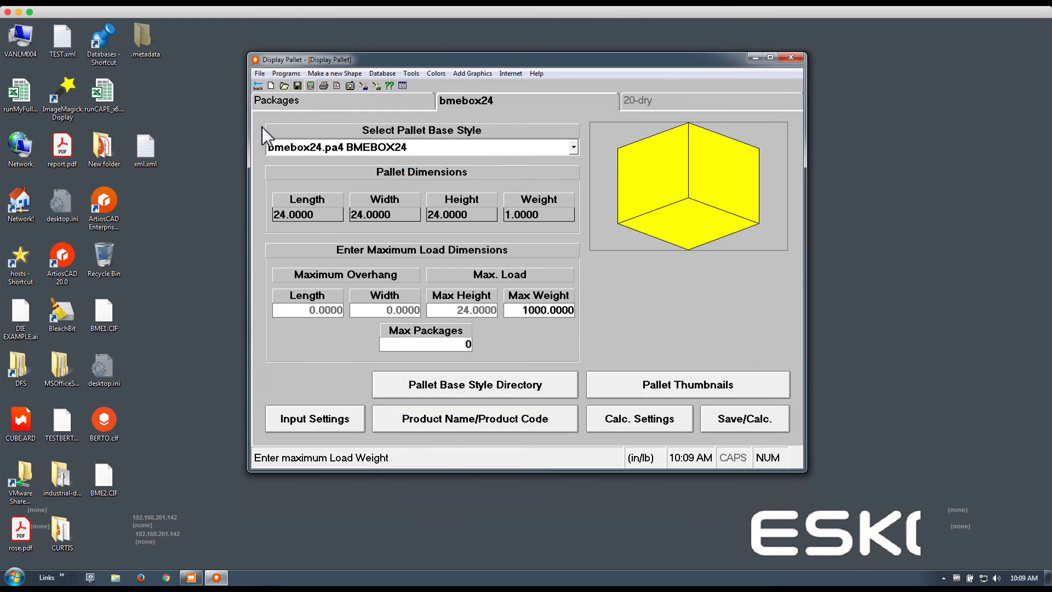
- Set the quantity allowed for package 4 to 2 and recalculate the load
click(289, 105)
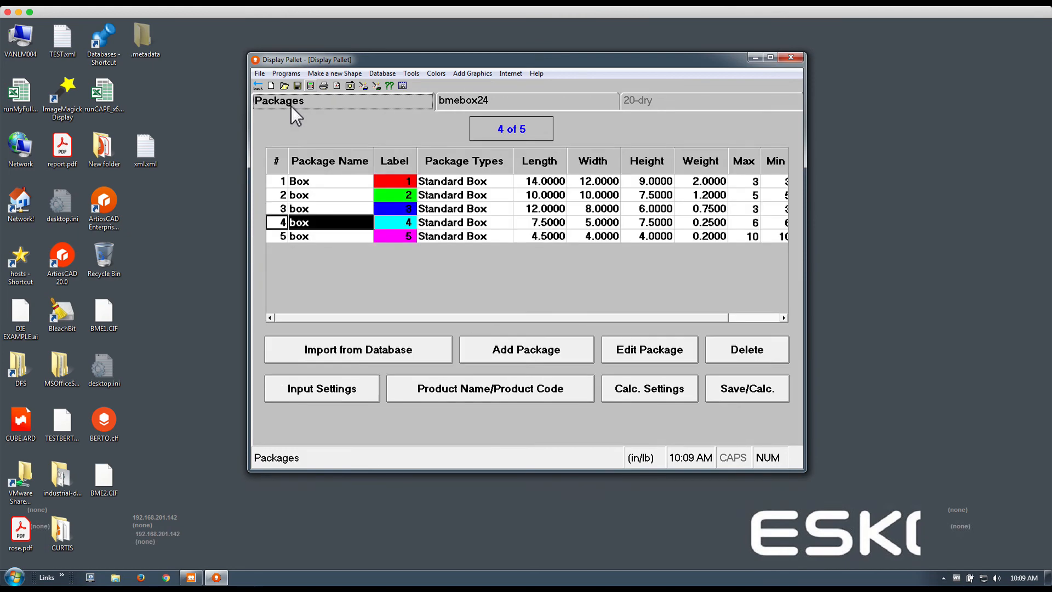
double_click(453, 224)
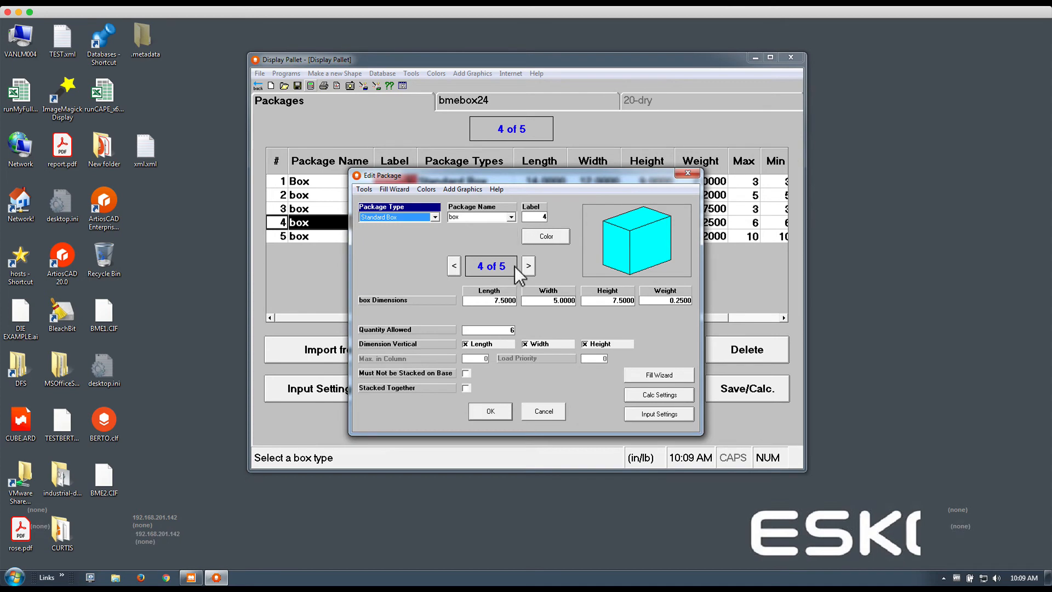
click(505, 329)
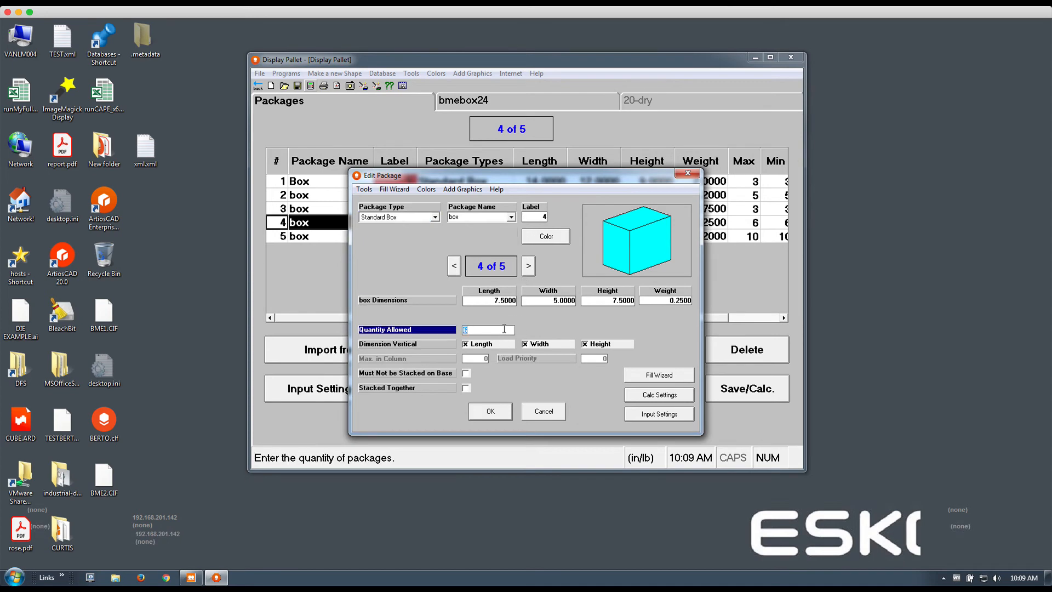
text(2)
key(Tab)
click(502, 409)
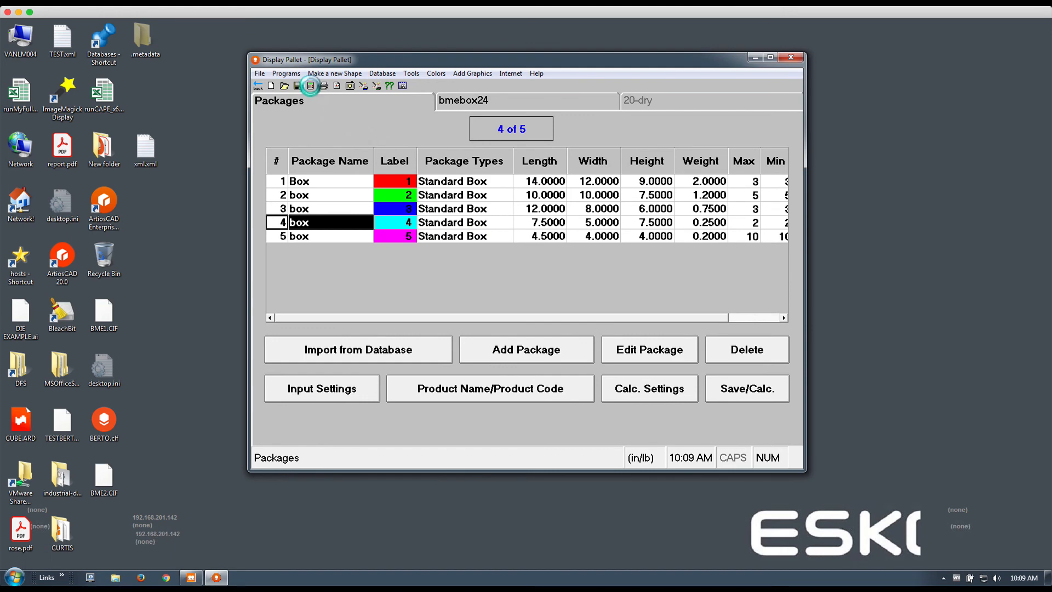
click(310, 86)
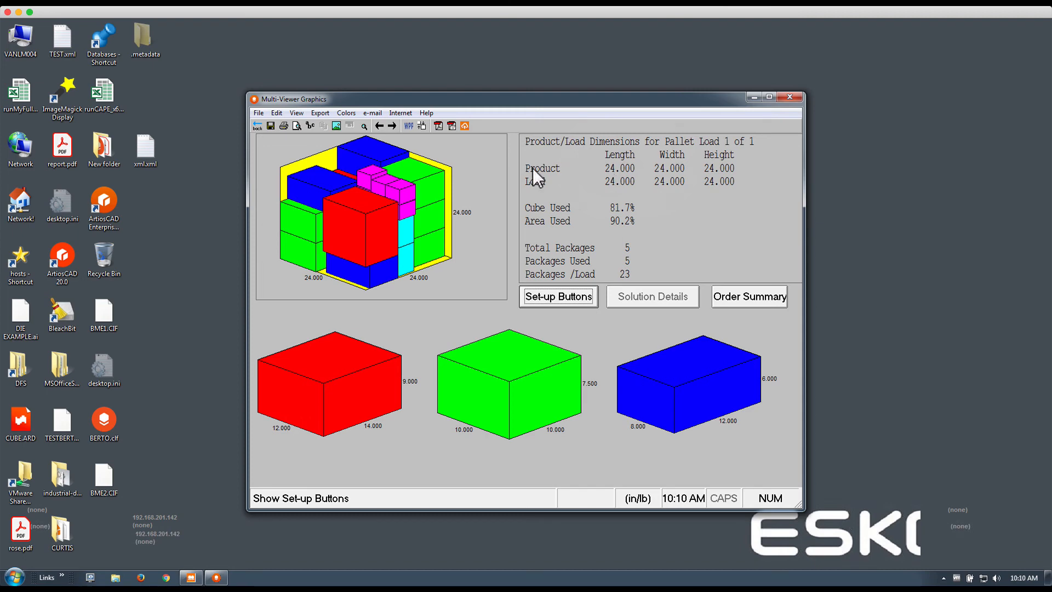
- Leave Display Pallet for the front menu and start the Pallet Group program with Box as the package type
click(256, 126)
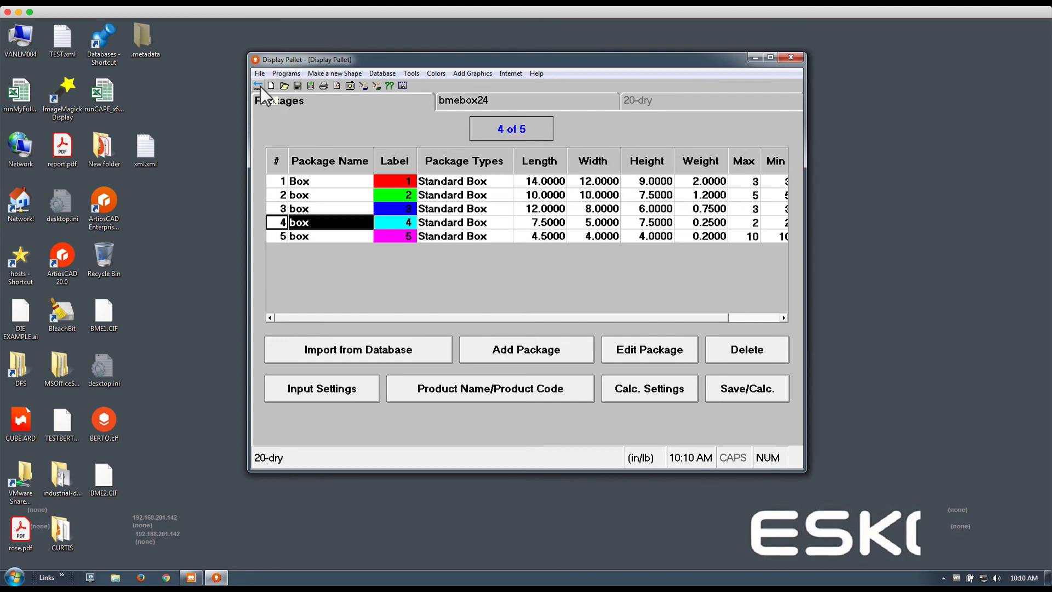
click(261, 87)
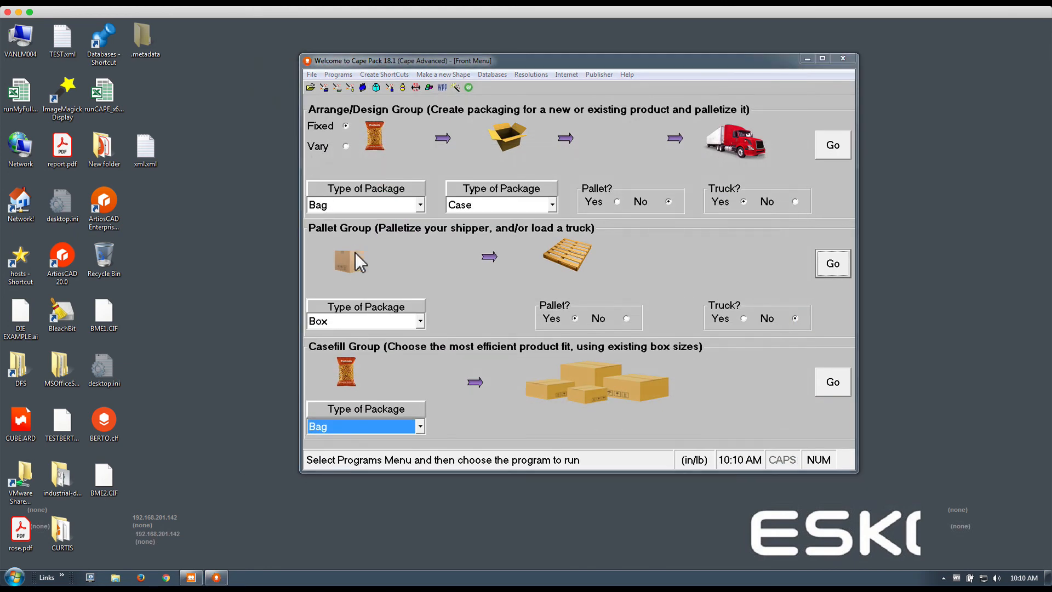
click(830, 265)
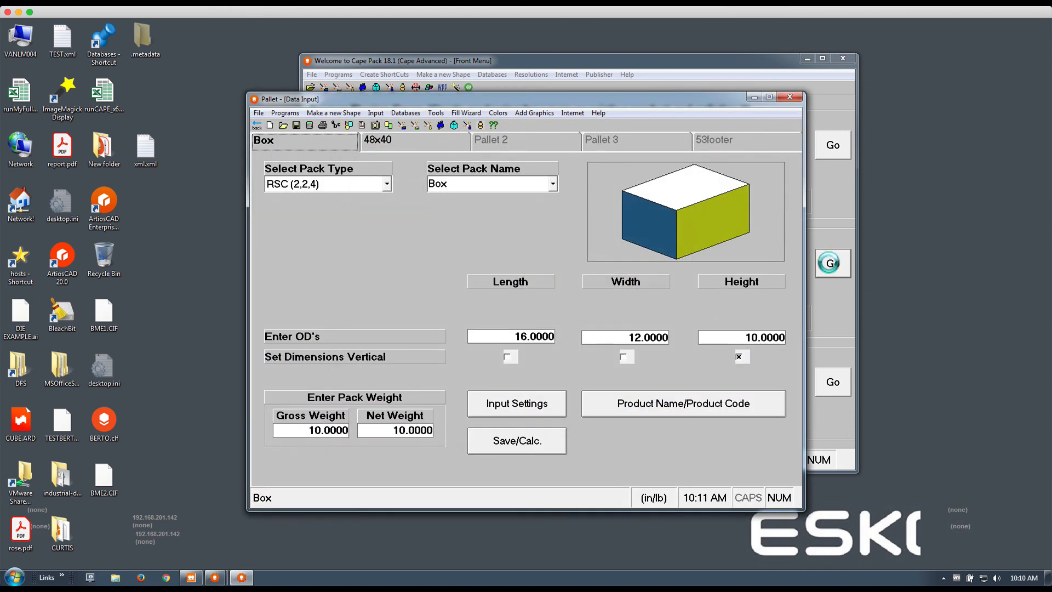
- Set the box's outside length, width and height to 24 inches each
click(532, 331)
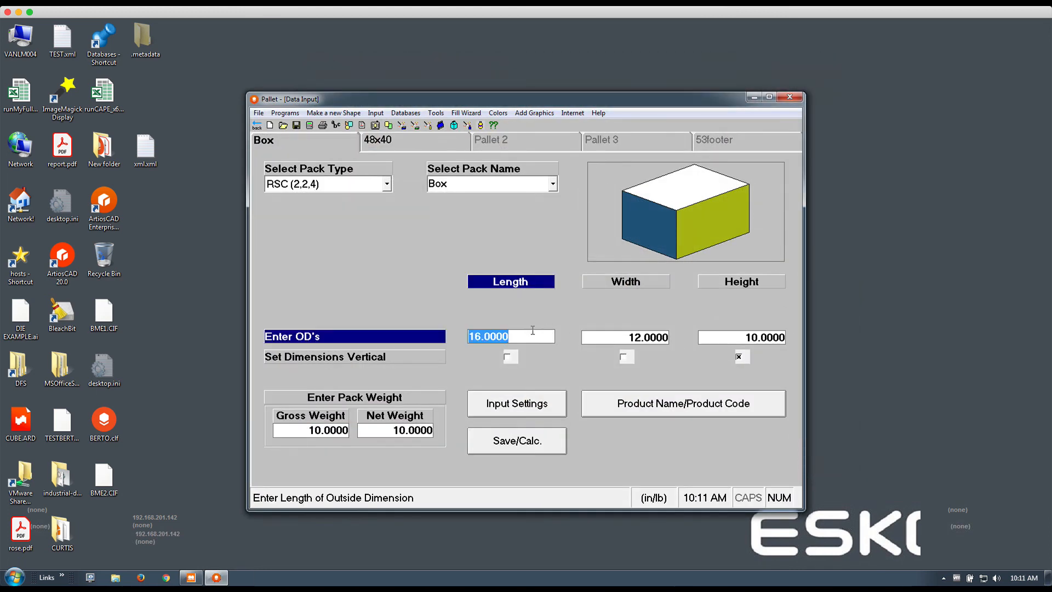
text(24)
key(Tab)
text(24)
key(Tab)
text(24)
key(Tab)
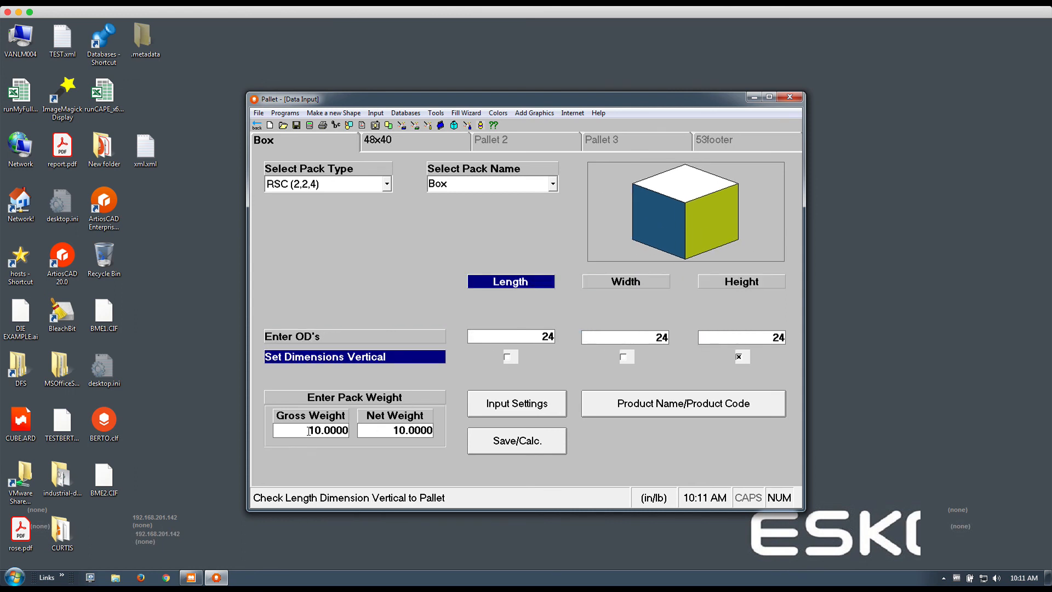
- Set the box's gross weight to 17.75 and its net weight to 16.75
drag(275, 430, 309, 431)
text(17.75)
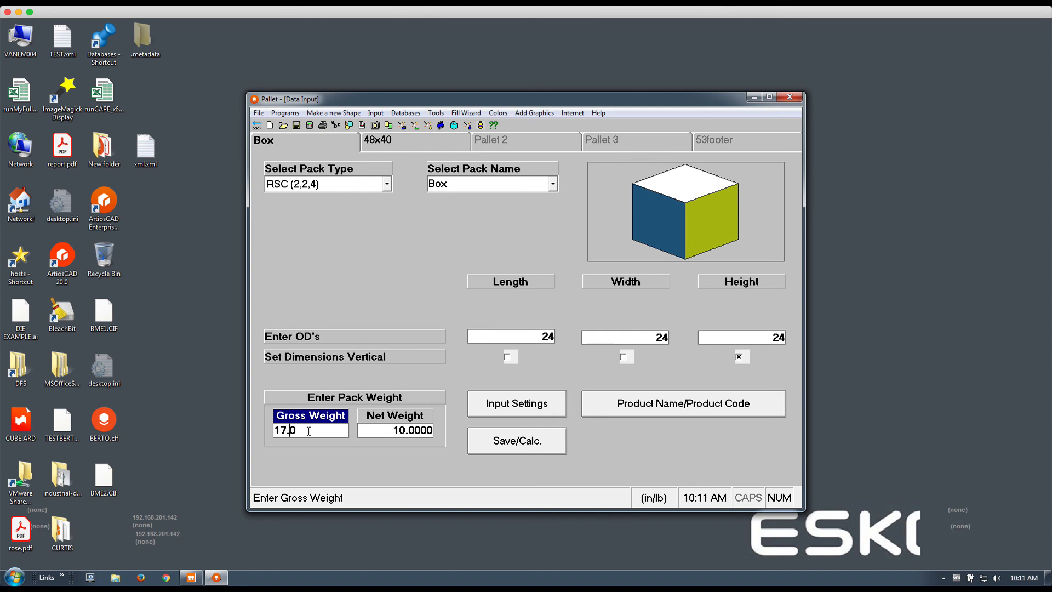
key(Tab)
text(1)
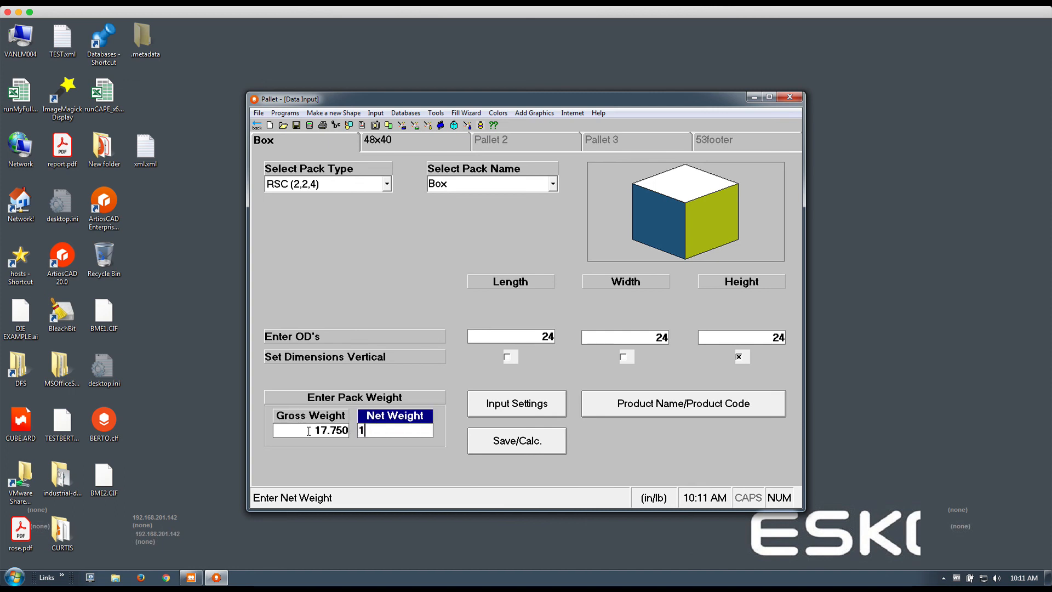
text(6.75)
key(Tab)
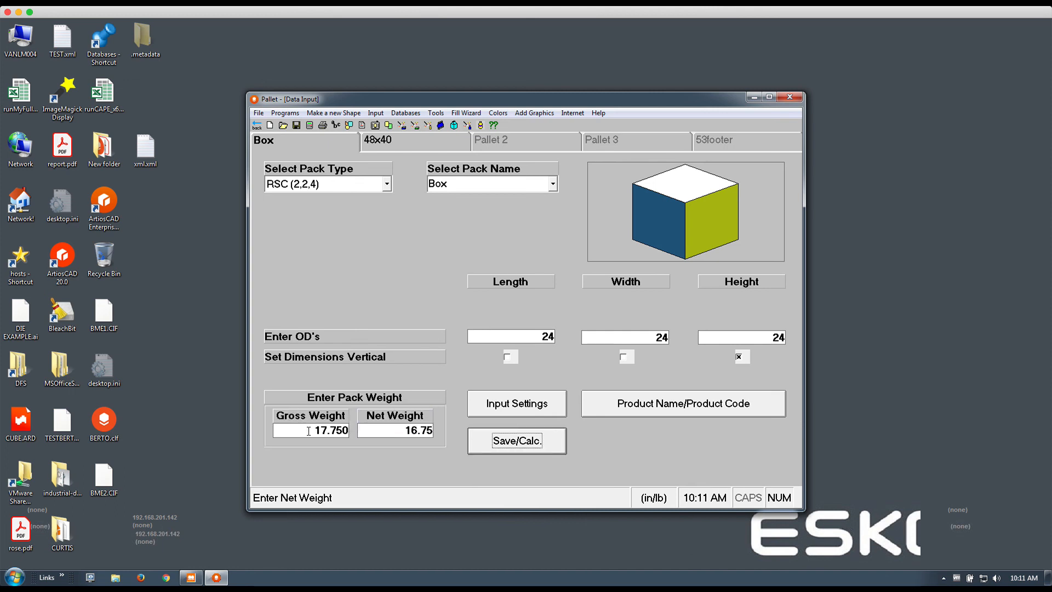
- Calculate the pallet load of the 24-inch box on the 48x40 US GMA 4-Way pallet
click(377, 141)
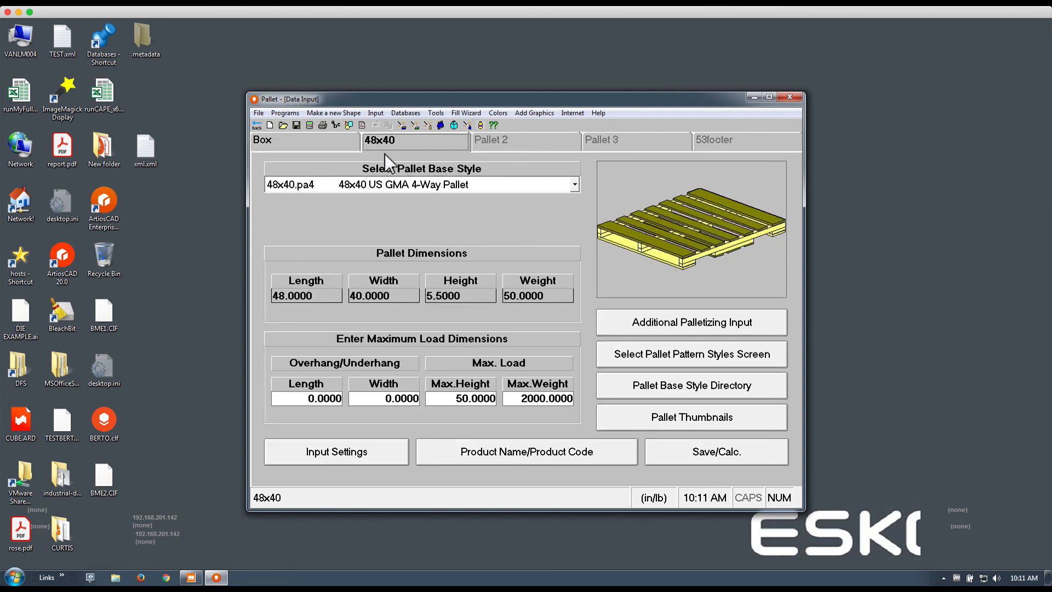
click(310, 126)
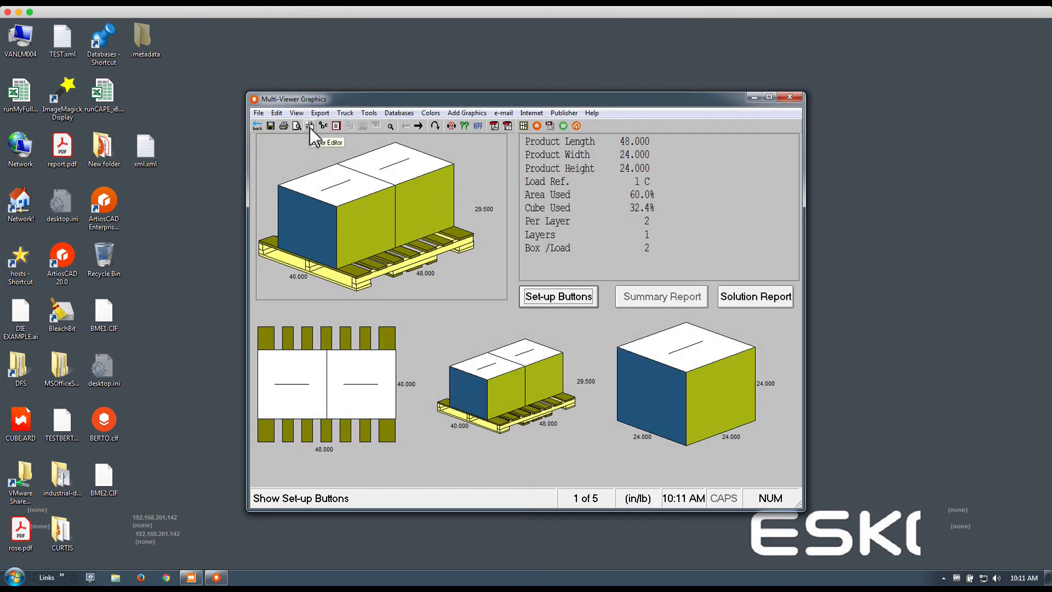